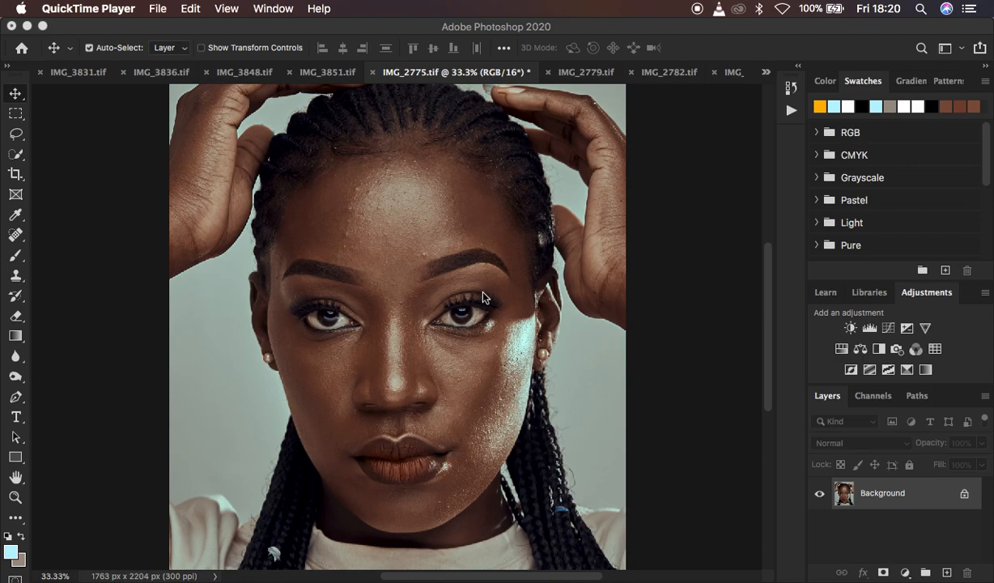
Run the FS 16 BIT frequency separation action on the portrait.
{"action": "left_click", "coordinate": [793, 119]}
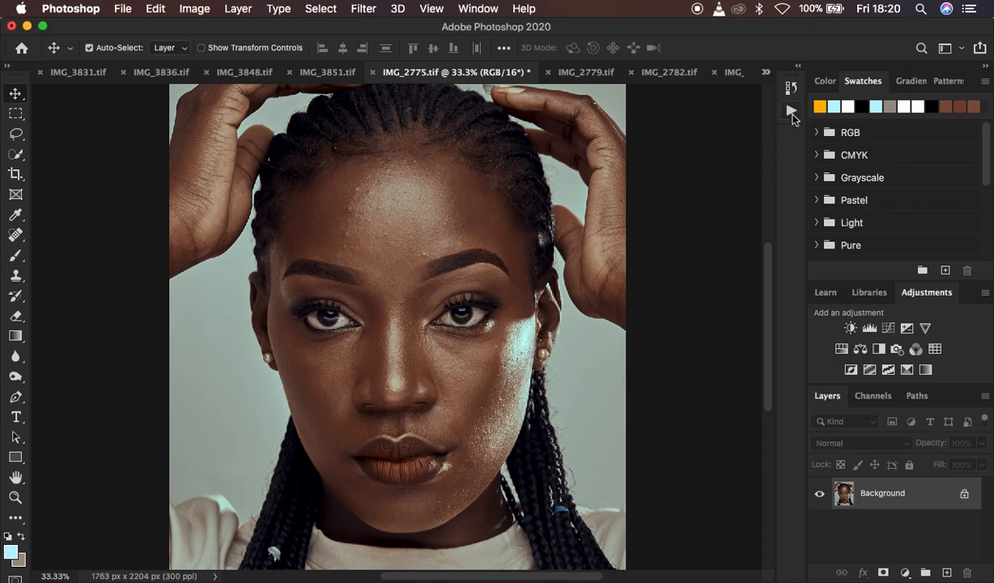
{"action": "left_click", "coordinate": [792, 113]}
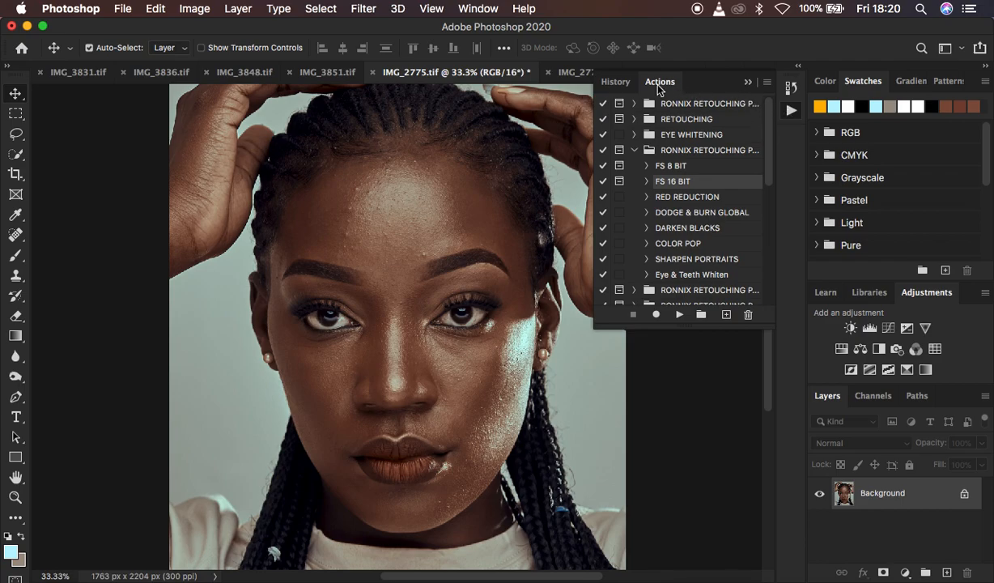
{"action": "left_click", "coordinate": [748, 85]}
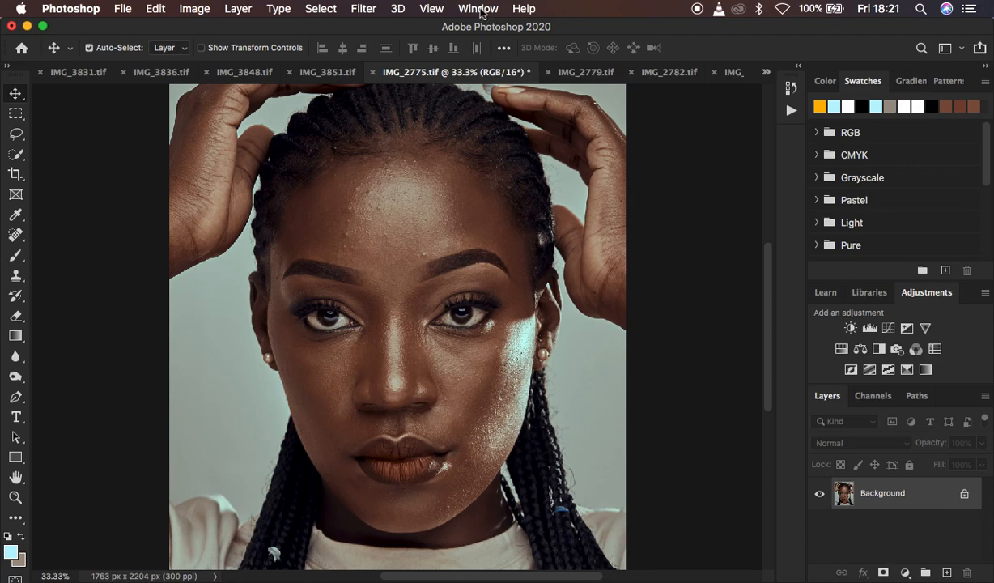
{"action": "left_click", "coordinate": [478, 9]}
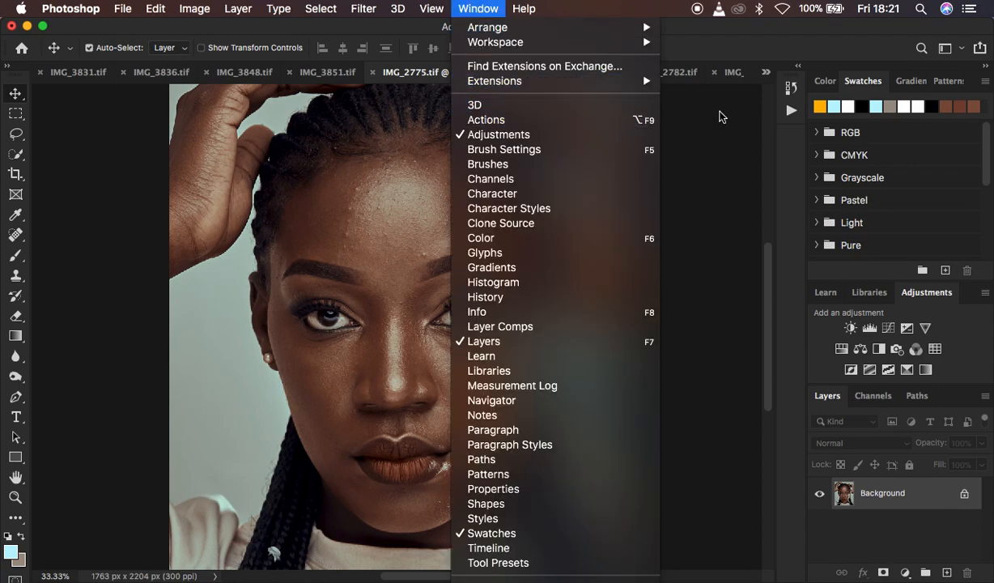
{"action": "left_click", "coordinate": [565, 120]}
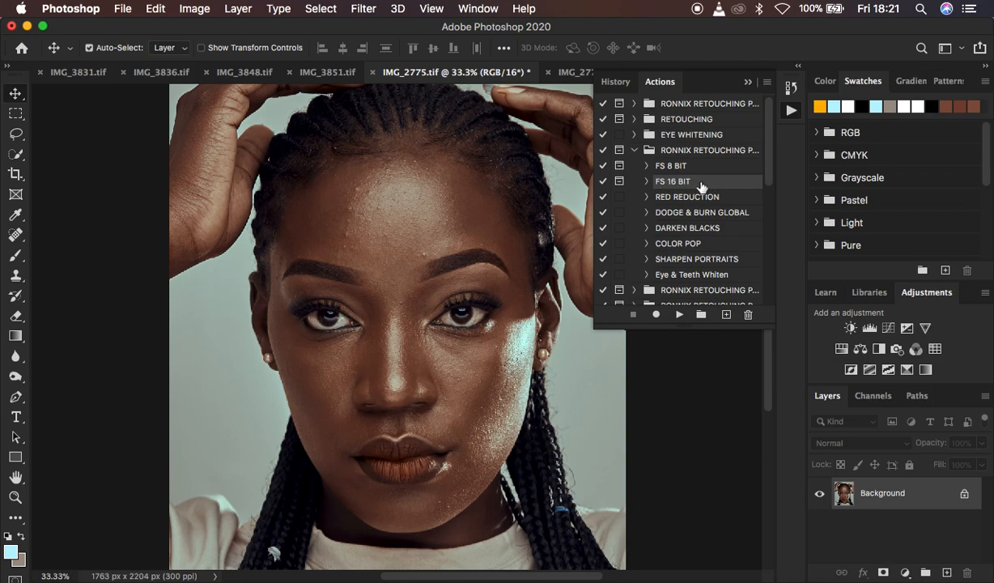
{"action": "left_click", "coordinate": [680, 315]}
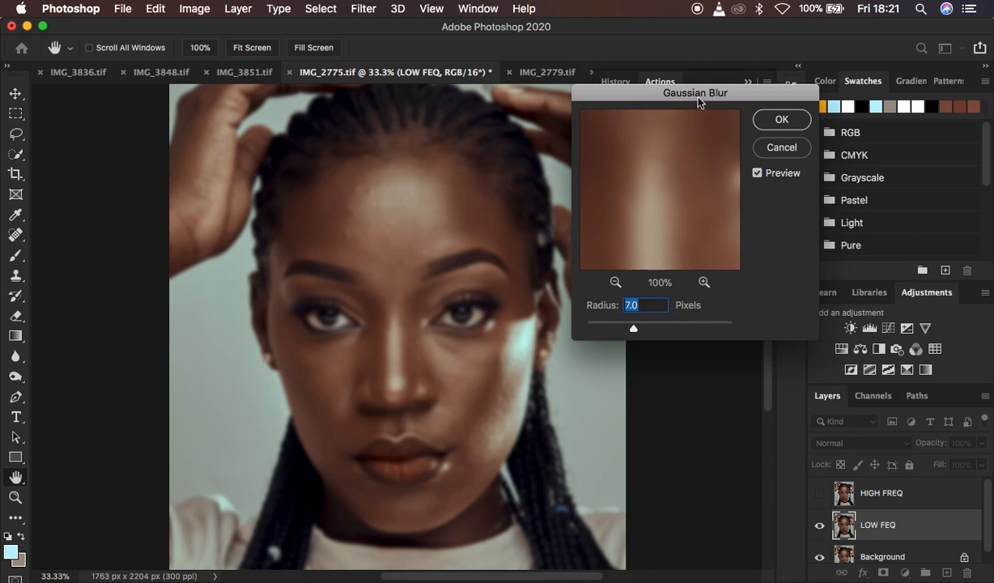
Lower the low-frequency layer's Gaussian Blur radius to 0.1 pixels.
{"action": "left_click_drag", "start_coordinate": [694, 94], "coordinate": [752, 143]}
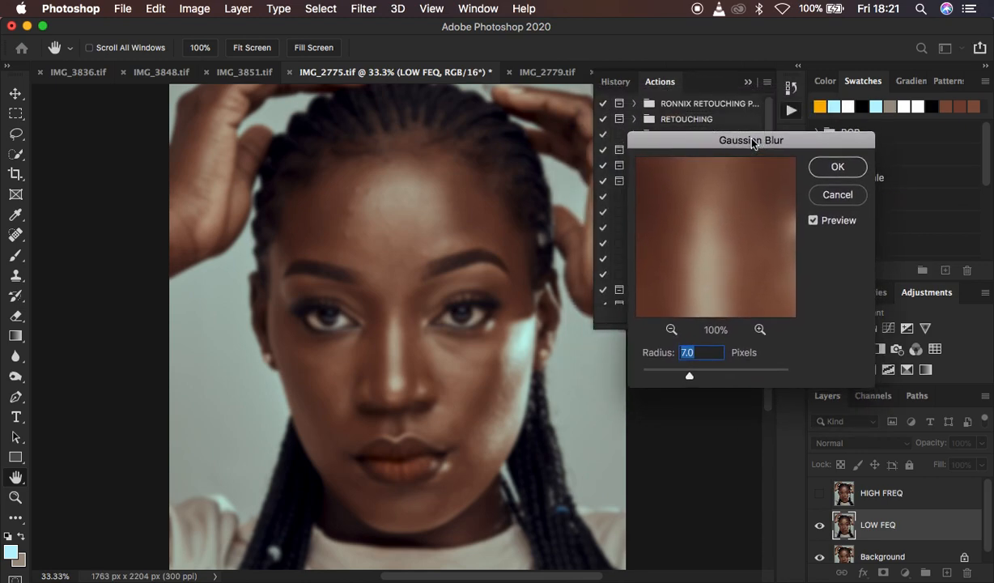
{"action": "left_click", "coordinate": [689, 376]}
{"action": "left_click_drag", "start_coordinate": [688, 377], "coordinate": [639, 376]}
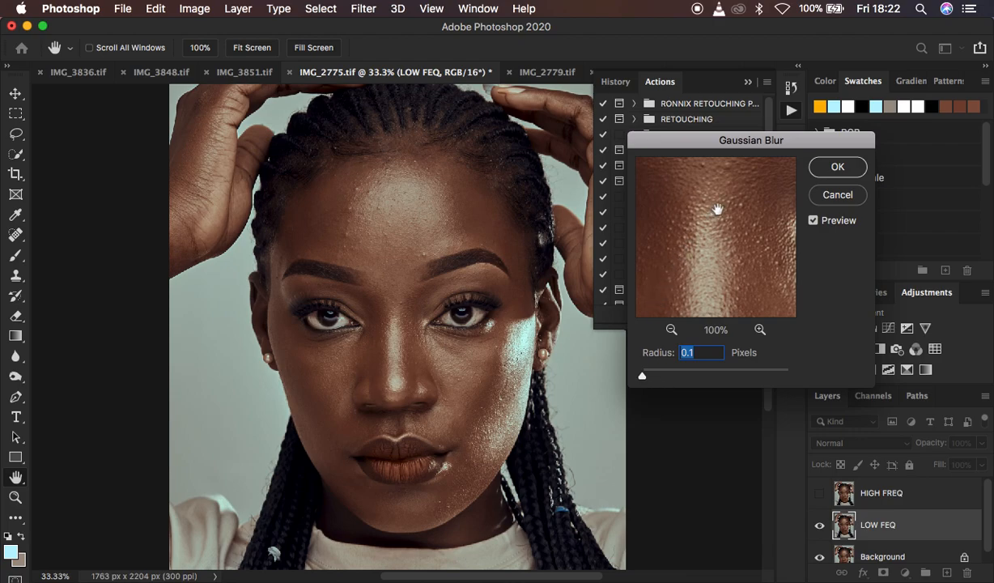
Examine the forehead's skin texture in the Gaussian Blur preview at 25% and 67% magnification.
{"action": "left_click_drag", "start_coordinate": [698, 142], "coordinate": [635, 111]}
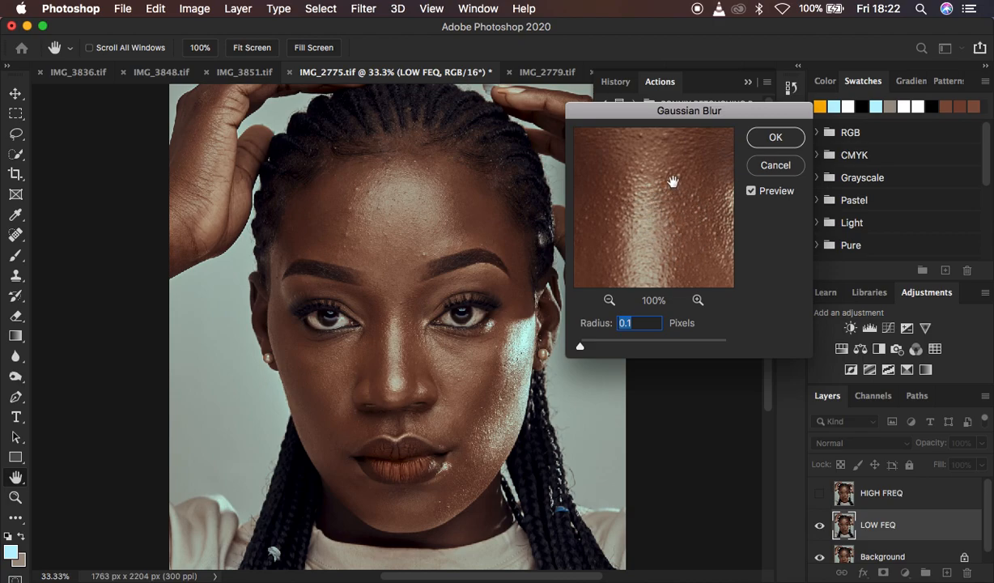
{"action": "left_click", "coordinate": [609, 300]}
{"action": "left_click", "coordinate": [610, 300]}
{"action": "left_click", "coordinate": [609, 300]}
{"action": "left_click_drag", "start_coordinate": [629, 199], "coordinate": [623, 271]}
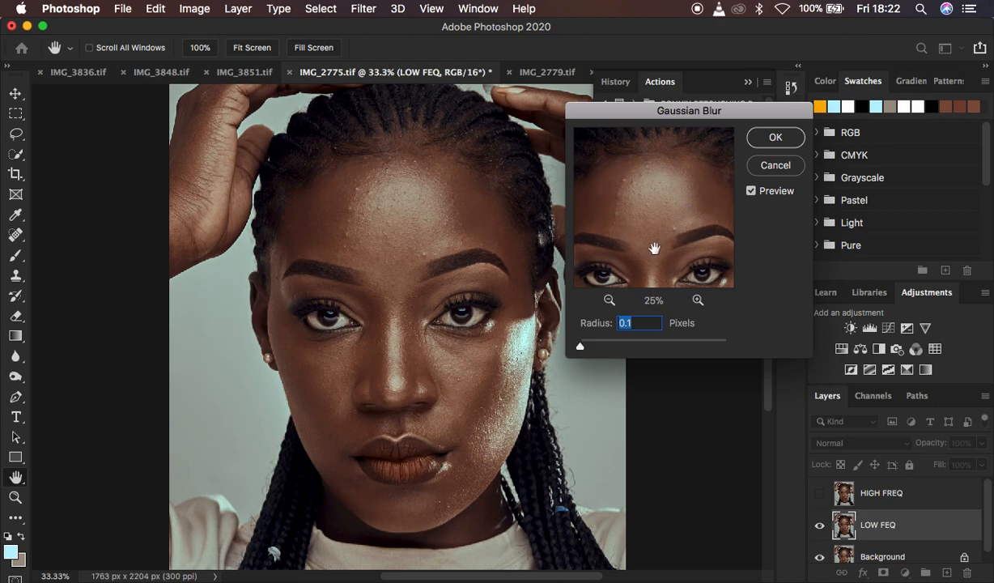
{"action": "left_click", "coordinate": [699, 299]}
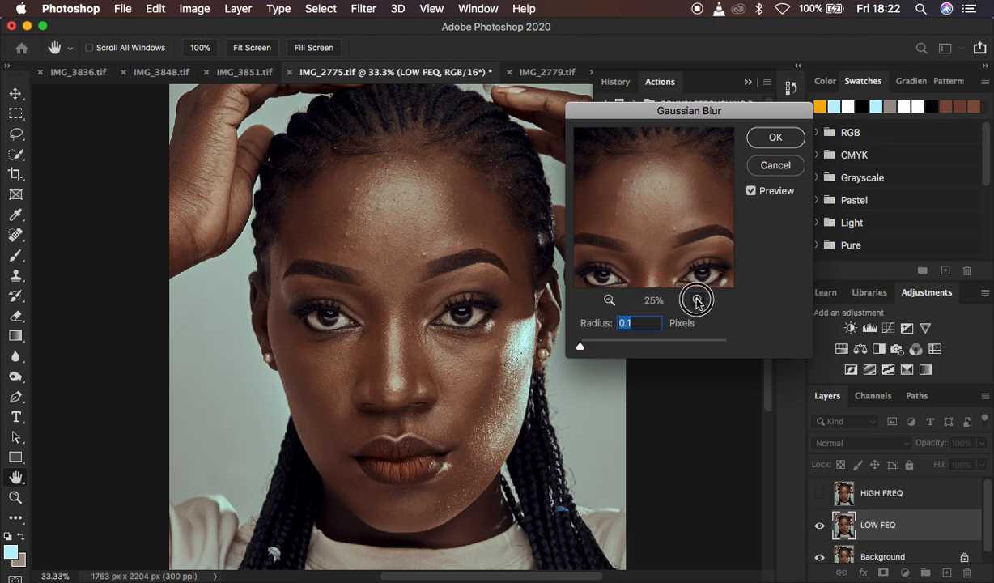
{"action": "left_click", "coordinate": [699, 300]}
{"action": "left_click", "coordinate": [699, 300]}
{"action": "left_click", "coordinate": [649, 203]}
{"action": "left_click_drag", "start_coordinate": [648, 203], "coordinate": [630, 265]}
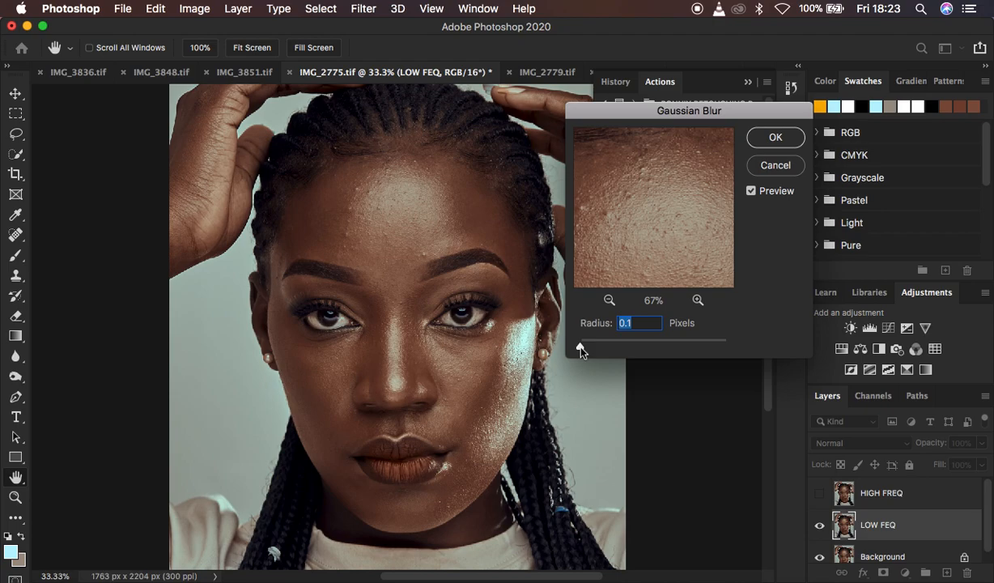
Raise the Gaussian Blur radius to 2.6 pixels and then 4.0 pixels, checking the forehead in the preview.
{"action": "left_click_drag", "start_coordinate": [580, 346], "coordinate": [597, 348]}
{"action": "left_click_drag", "start_coordinate": [596, 346], "coordinate": [600, 348]}
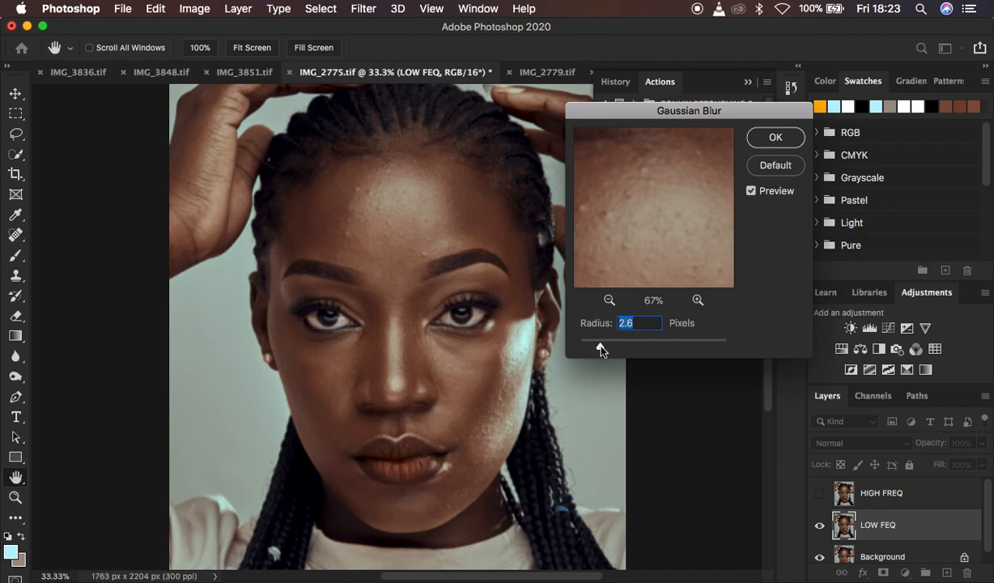
{"action": "key", "text": "super+minus"}
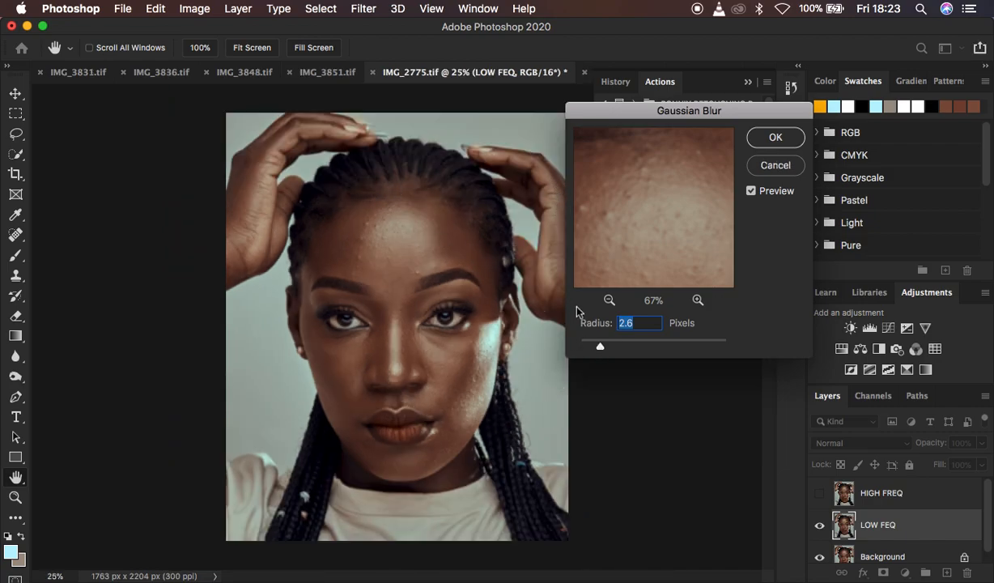
{"action": "left_click_drag", "start_coordinate": [600, 349], "coordinate": [611, 349]}
{"action": "left_click", "coordinate": [609, 300]}
{"action": "left_click_drag", "start_coordinate": [656, 230], "coordinate": [656, 192]}
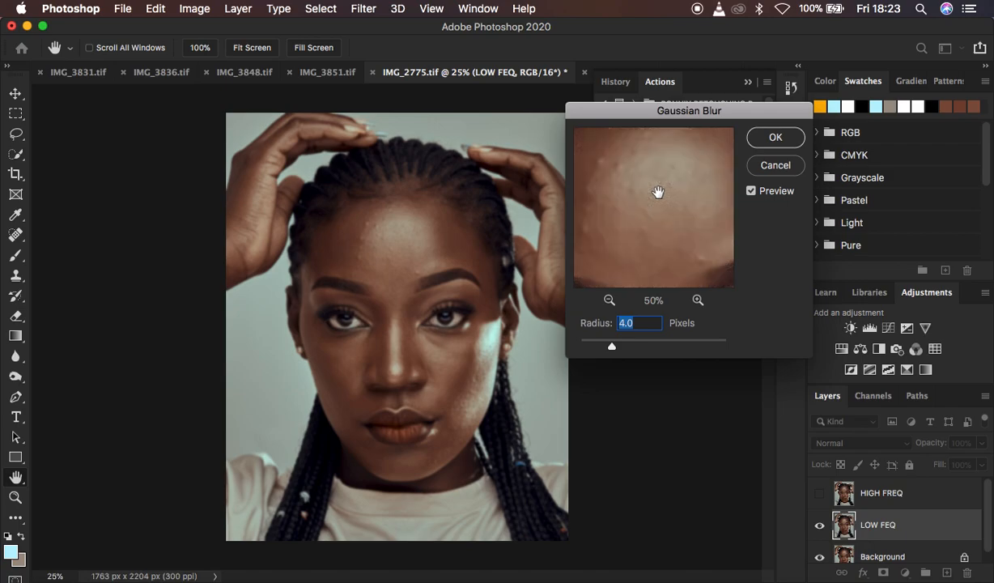
Increase the Gaussian Blur radius to 7.0 pixels and check the forehead in the preview.
{"action": "left_click_drag", "start_coordinate": [613, 349], "coordinate": [628, 348]}
{"action": "left_click_drag", "start_coordinate": [656, 204], "coordinate": [684, 257]}
{"action": "left_click", "coordinate": [666, 251]}
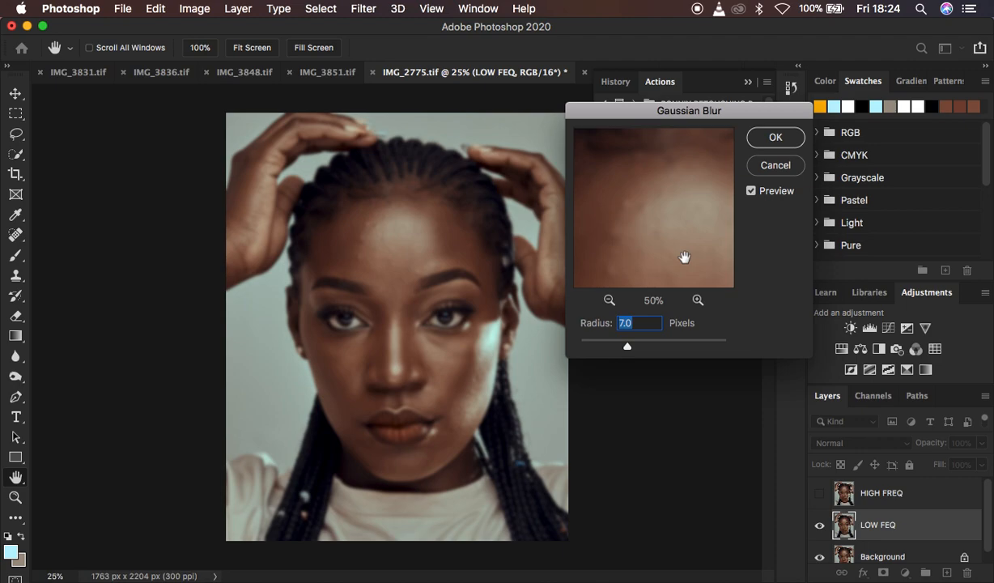
Try an extreme Gaussian Blur radius of 67.8 pixels, then reduce it to 0.1 pixels.
{"action": "left_click_drag", "start_coordinate": [661, 242], "coordinate": [660, 172]}
{"action": "left_click", "coordinate": [672, 214]}
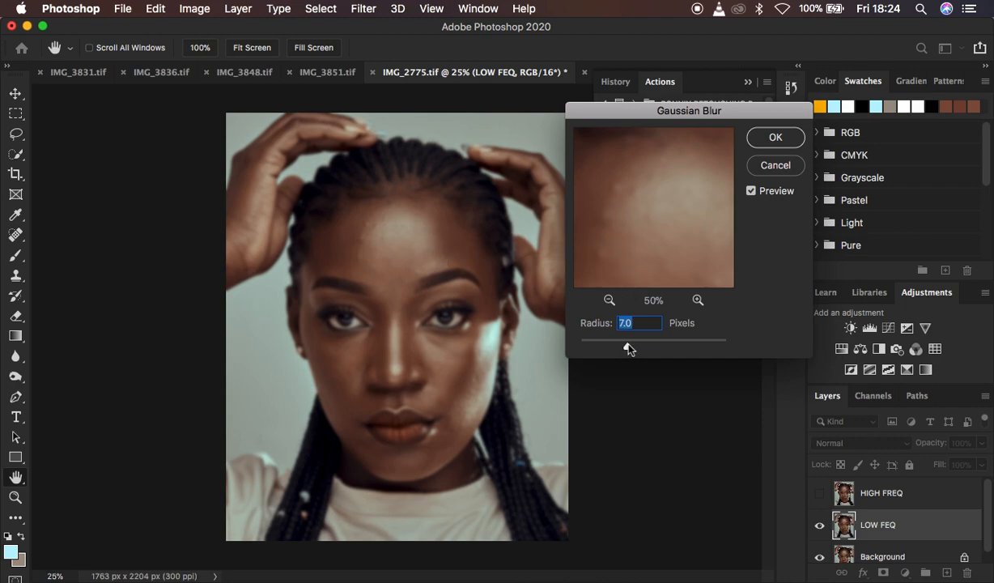
{"action": "left_click_drag", "start_coordinate": [628, 346], "coordinate": [665, 346]}
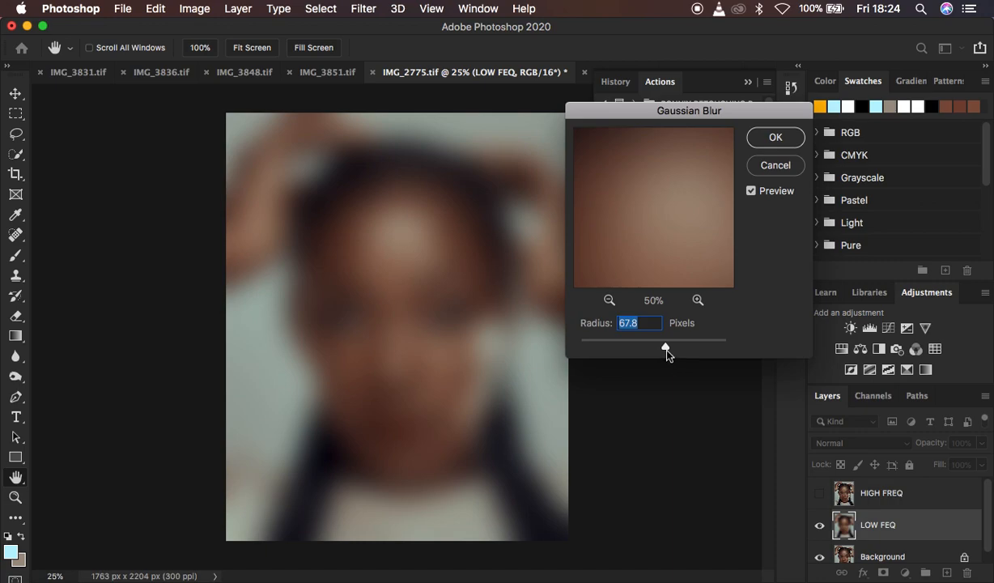
{"action": "left_click_drag", "start_coordinate": [666, 350], "coordinate": [541, 344]}
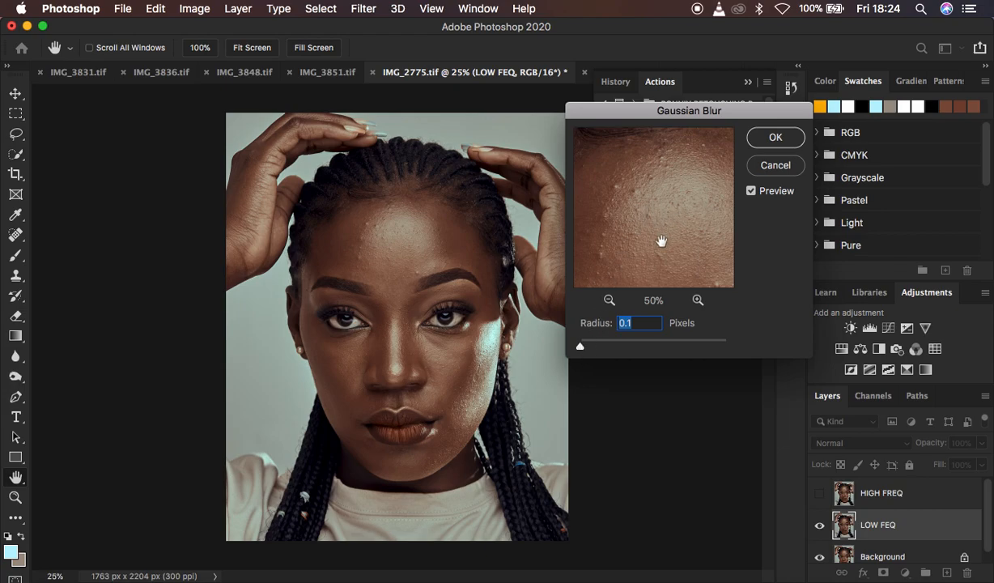
Set the Gaussian Blur radius to 7.0 pixels and apply it to complete the frequency separation.
{"action": "left_click_drag", "start_coordinate": [580, 346], "coordinate": [622, 347]}
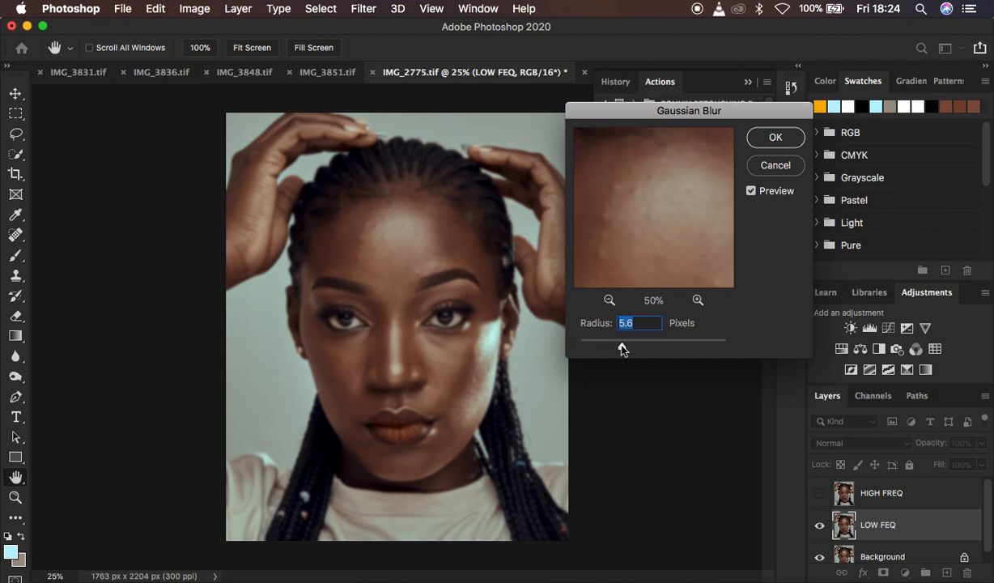
{"action": "left_click_drag", "start_coordinate": [622, 348], "coordinate": [628, 348]}
{"action": "left_click_drag", "start_coordinate": [665, 188], "coordinate": [635, 166]}
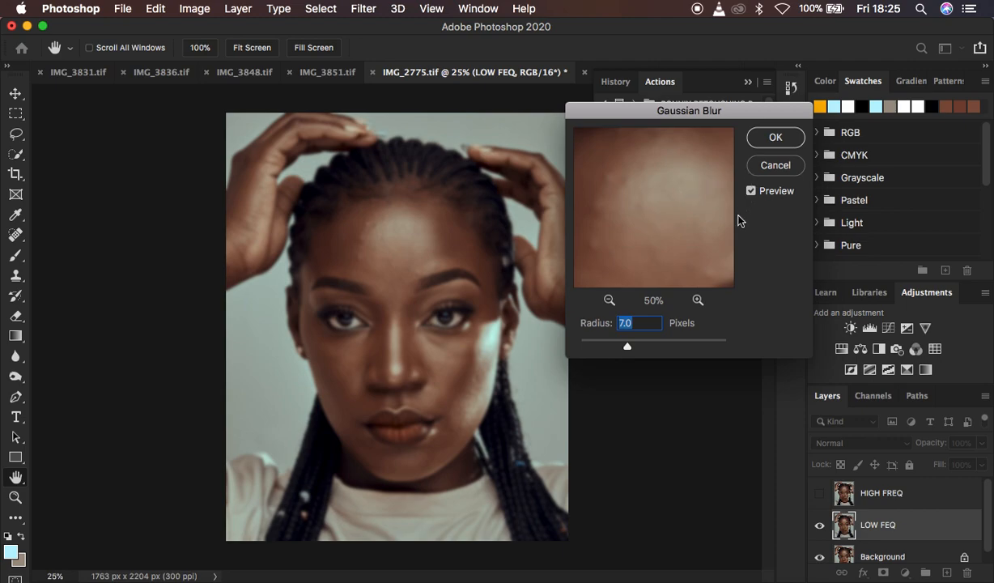
{"action": "left_click", "coordinate": [763, 139]}
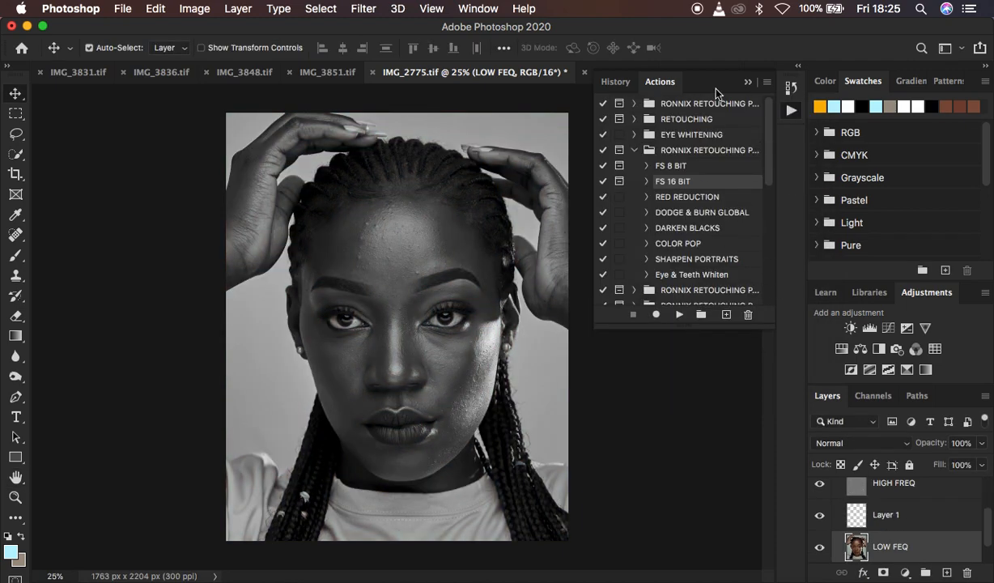
Delete the Black & White 1 adjustment layer from the FREQ SEP 16 BIT group.
{"action": "left_click", "coordinate": [748, 83]}
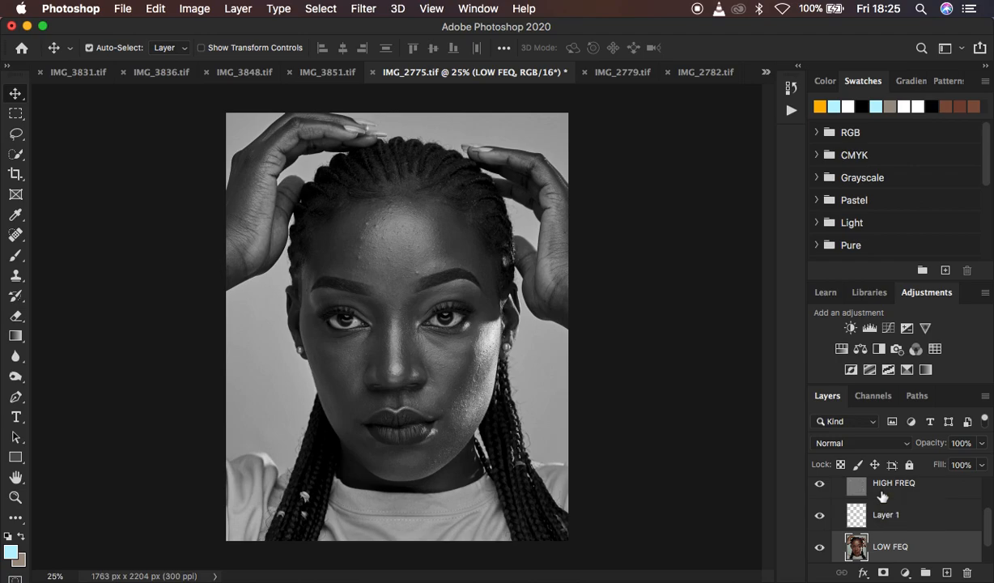
{"action": "scroll", "coordinate": [882, 496], "scroll_direction": "up", "scroll_amount": 3}
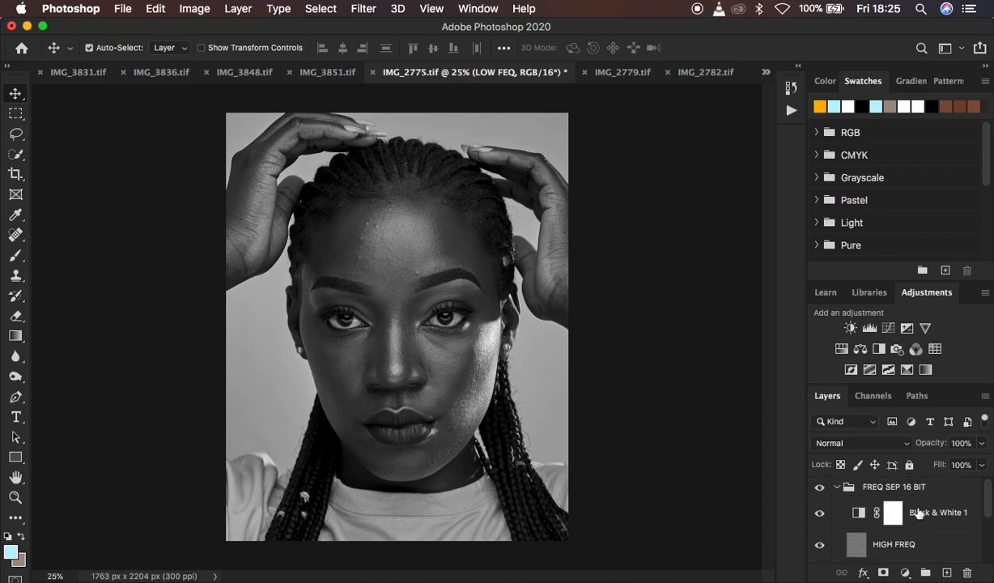
{"action": "left_click", "coordinate": [918, 511]}
{"action": "key", "text": "BackSpace"}
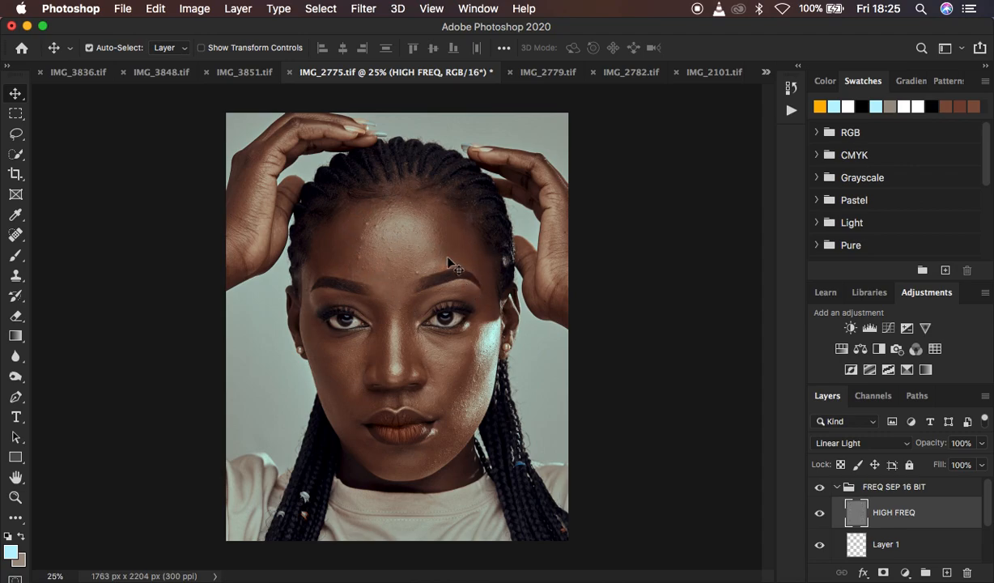
Select the LOW FEQ layer and activate the Mixer Brush tool.
{"action": "scroll", "coordinate": [902, 516], "scroll_direction": "down", "scroll_amount": 2}
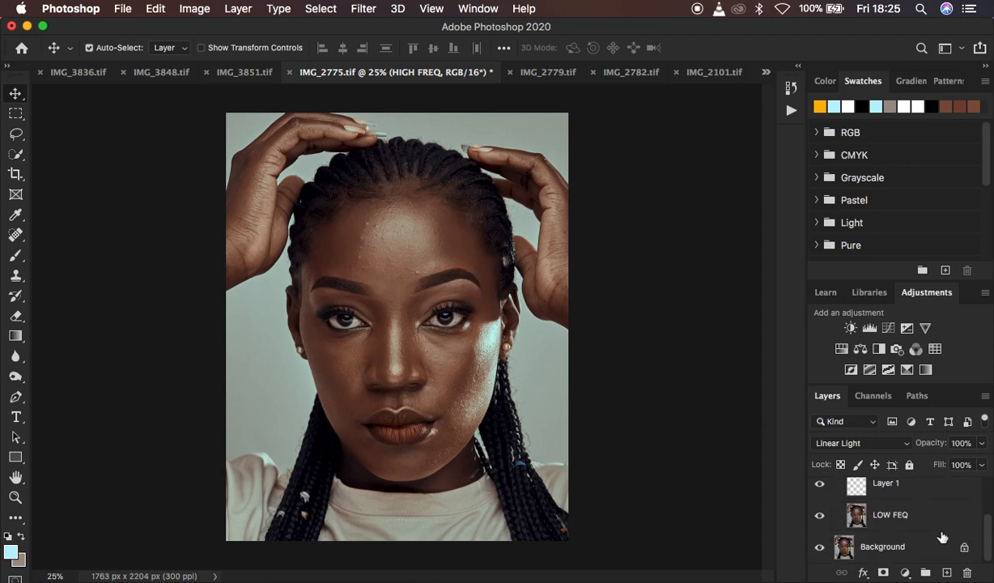
{"action": "left_click", "coordinate": [896, 518]}
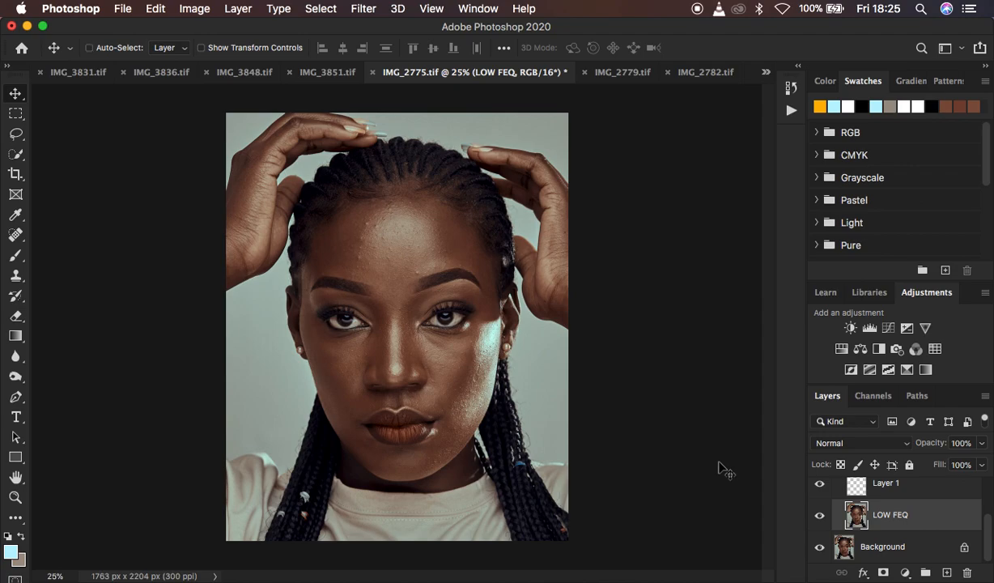
{"action": "key", "text": "super+equal"}
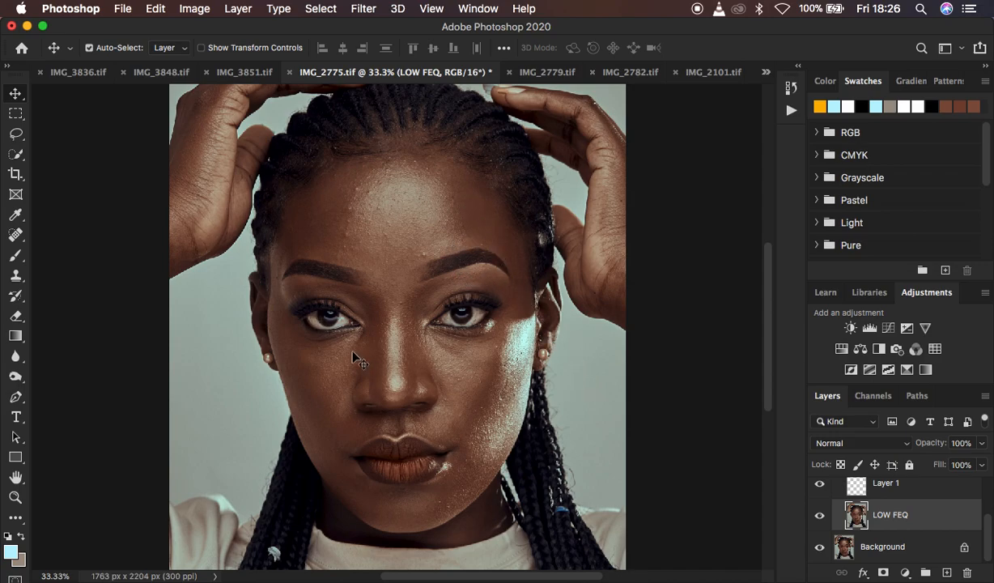
{"action": "left_click", "coordinate": [16, 257]}
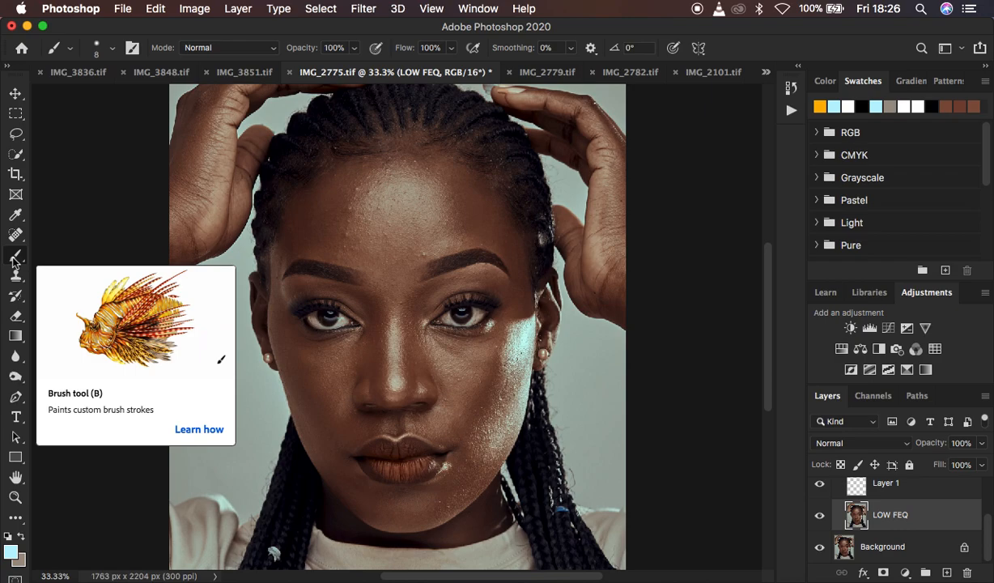
{"action": "right_click", "coordinate": [14, 259]}
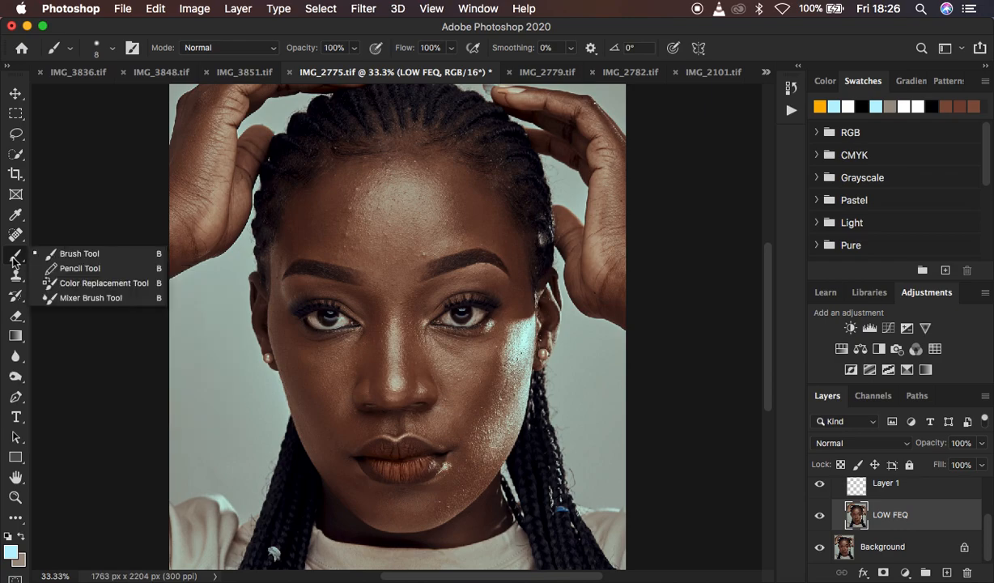
{"action": "left_click", "coordinate": [81, 298]}
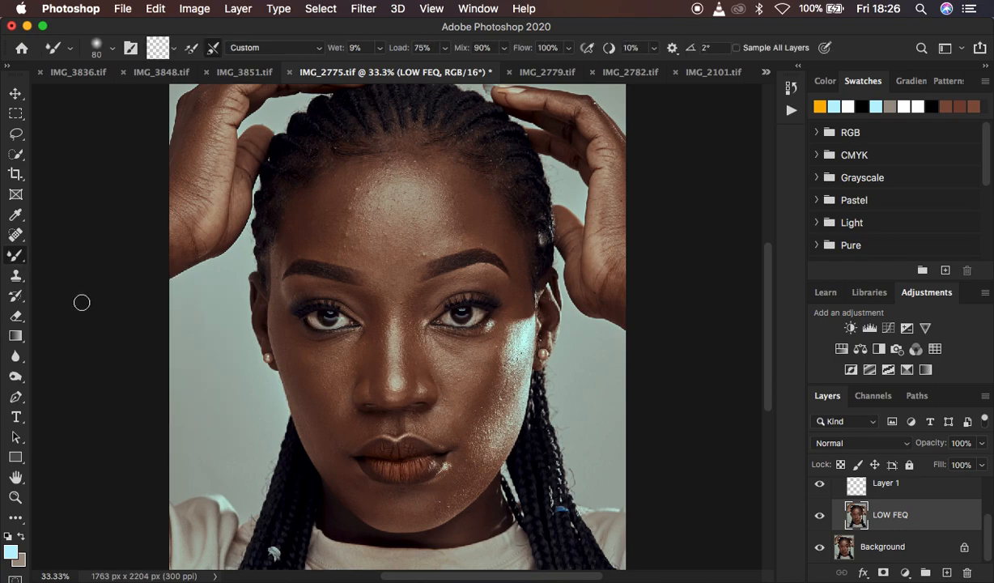
{"action": "right_click", "coordinate": [14, 258]}
{"action": "left_click", "coordinate": [71, 297]}
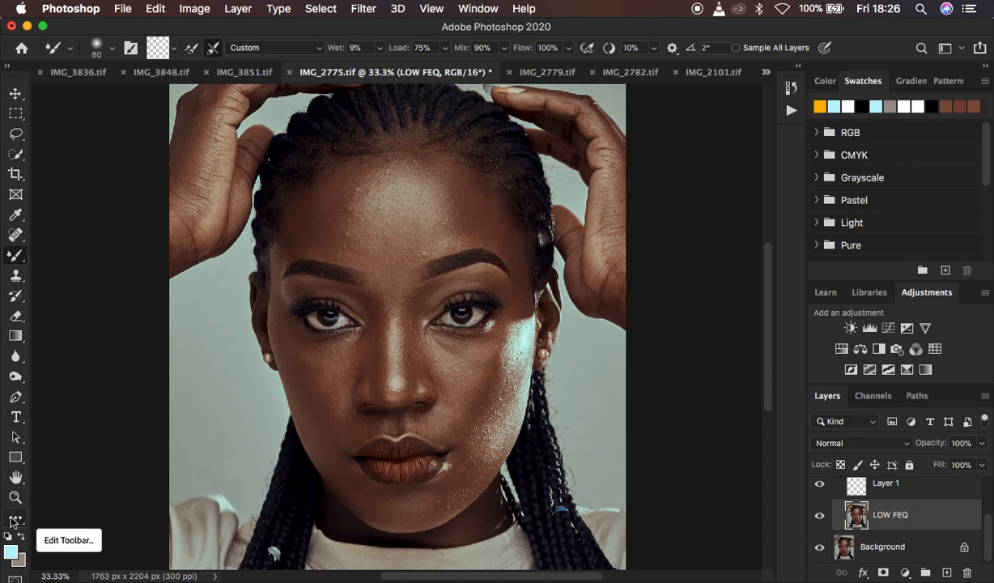
Clean the mixer brush so it carries no loaded paint.
{"action": "left_click", "coordinate": [174, 52]}
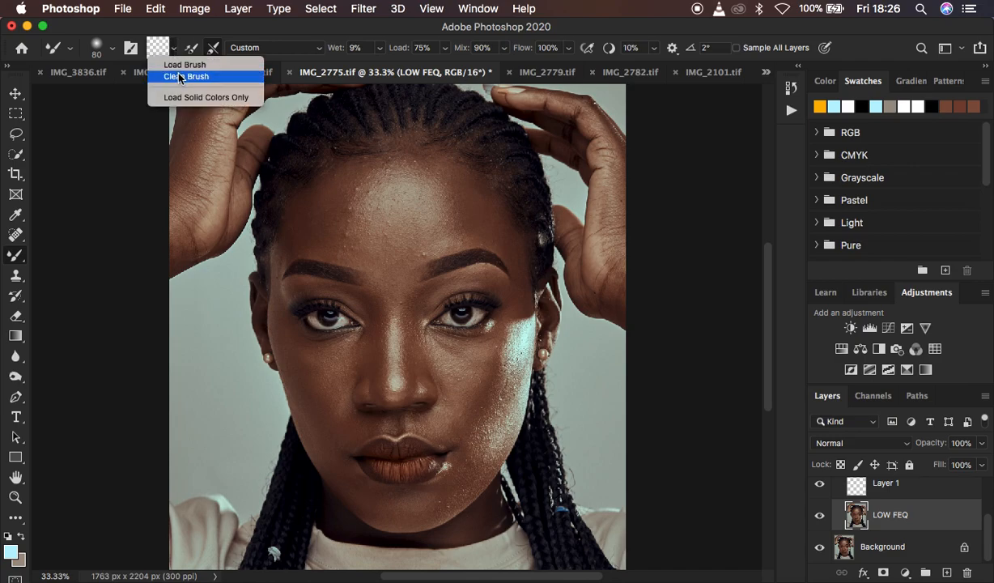
{"action": "left_click", "coordinate": [181, 77]}
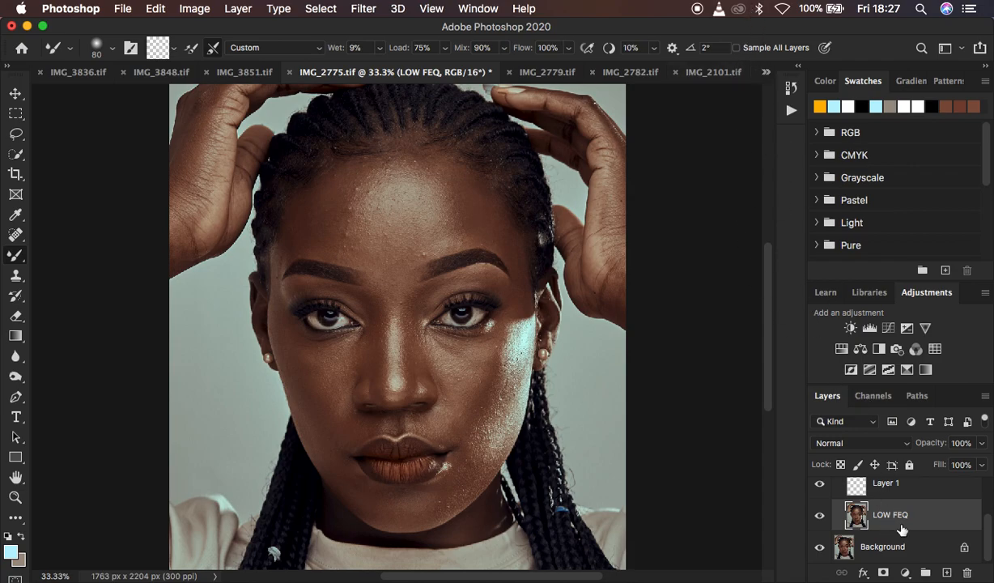
{"action": "scroll", "coordinate": [907, 518], "scroll_direction": "up", "scroll_amount": 2}
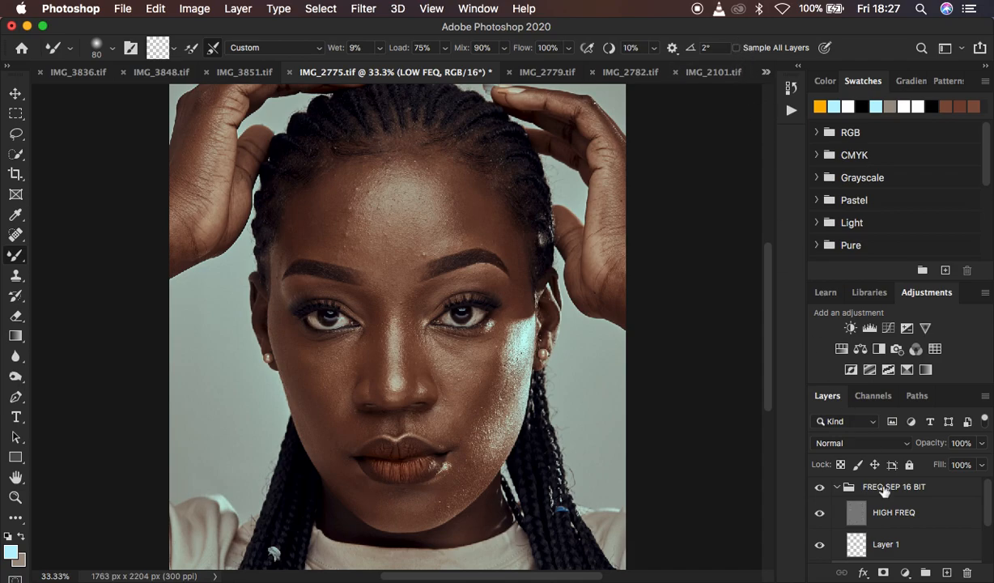
Hide the HIGH FREQ layer while keeping the LOW FEQ layer active for painting.
{"action": "scroll", "coordinate": [907, 519], "scroll_direction": "down", "scroll_amount": 2}
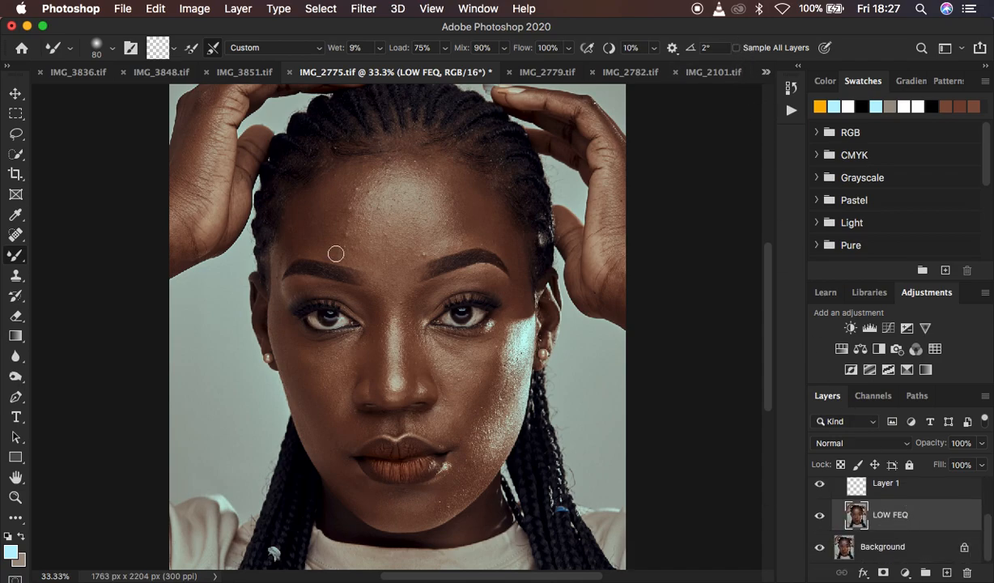
{"action": "scroll", "coordinate": [890, 514], "scroll_direction": "up", "scroll_amount": 2}
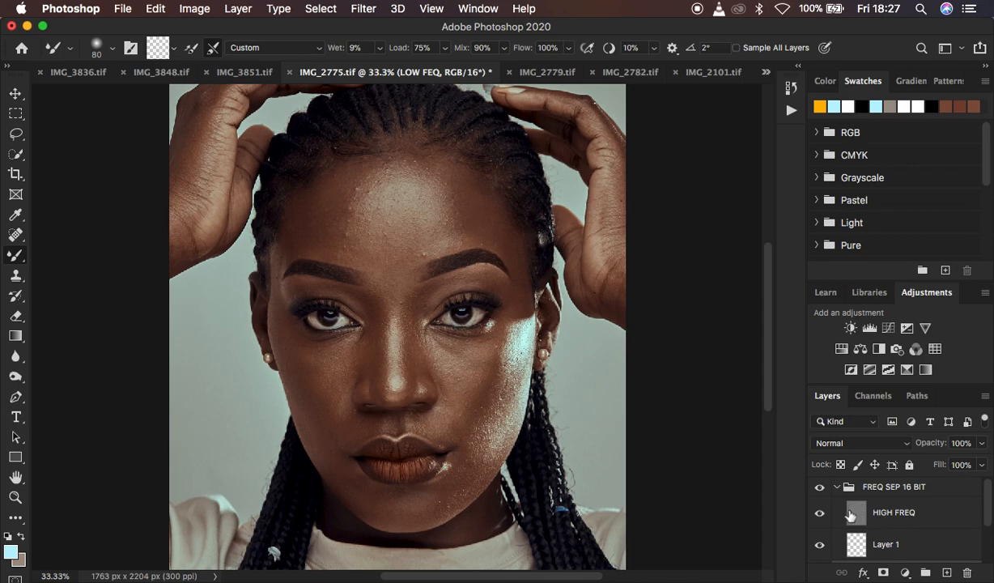
{"action": "left_click", "coordinate": [820, 513]}
Enlarge the Mixer Brush to 125 px and blend the highlight across the upper forehead.
{"action": "key", "text": "bracketright"}
{"action": "key", "text": "bracketright"}
{"action": "key", "text": "bracketright"}
{"action": "mouse_move", "coordinate": [378, 185]}
{"action": "left_mouse_down"}
{"action": "mouse_move", "coordinate": [503, 200]}
{"action": "mouse_move", "coordinate": [444, 173]}
{"action": "mouse_move", "coordinate": [462, 214]}
{"action": "mouse_move", "coordinate": [450, 178]}
{"action": "left_mouse_up"}
{"action": "key", "text": "bracketright"}
{"action": "key", "text": "bracketright"}
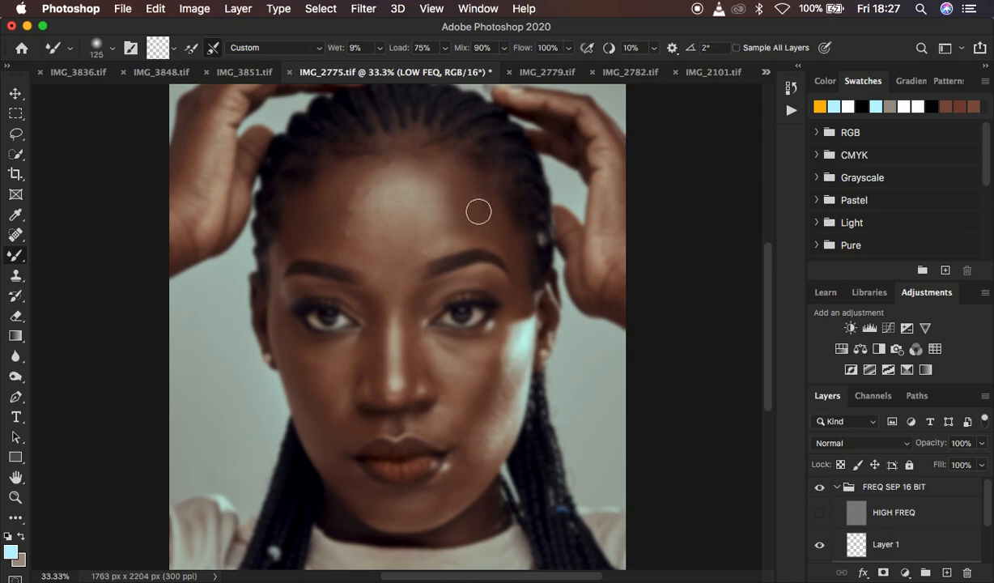
Set the Mixer Brush size to 175 px and blend the uneven tones across the whole forehead.
{"action": "key", "text": "bracketright"}
{"action": "key", "text": "bracketright"}
{"action": "key", "text": "bracketright"}
{"action": "key", "text": "bracketright"}
{"action": "key", "text": "bracketleft"}
{"action": "key", "text": "bracketleft"}
{"action": "key", "text": "bracketleft"}
{"action": "key", "text": "bracketleft"}
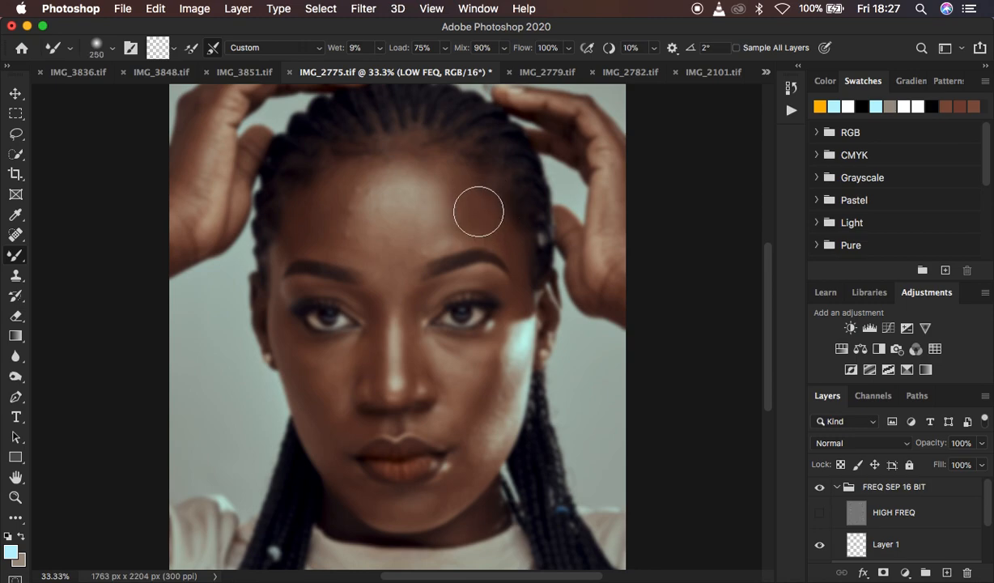
{"action": "mouse_move", "coordinate": [332, 188]}
{"action": "left_mouse_down"}
{"action": "mouse_move", "coordinate": [286, 236]}
{"action": "mouse_move", "coordinate": [340, 225]}
{"action": "mouse_move", "coordinate": [335, 195]}
{"action": "mouse_move", "coordinate": [296, 234]}
{"action": "mouse_move", "coordinate": [378, 170]}
{"action": "left_mouse_up"}
{"action": "mouse_move", "coordinate": [449, 191]}
{"action": "left_mouse_down"}
{"action": "mouse_move", "coordinate": [439, 182]}
{"action": "mouse_move", "coordinate": [491, 222]}
{"action": "mouse_move", "coordinate": [473, 210]}
{"action": "mouse_move", "coordinate": [459, 222]}
{"action": "mouse_move", "coordinate": [450, 197]}
{"action": "left_mouse_up"}
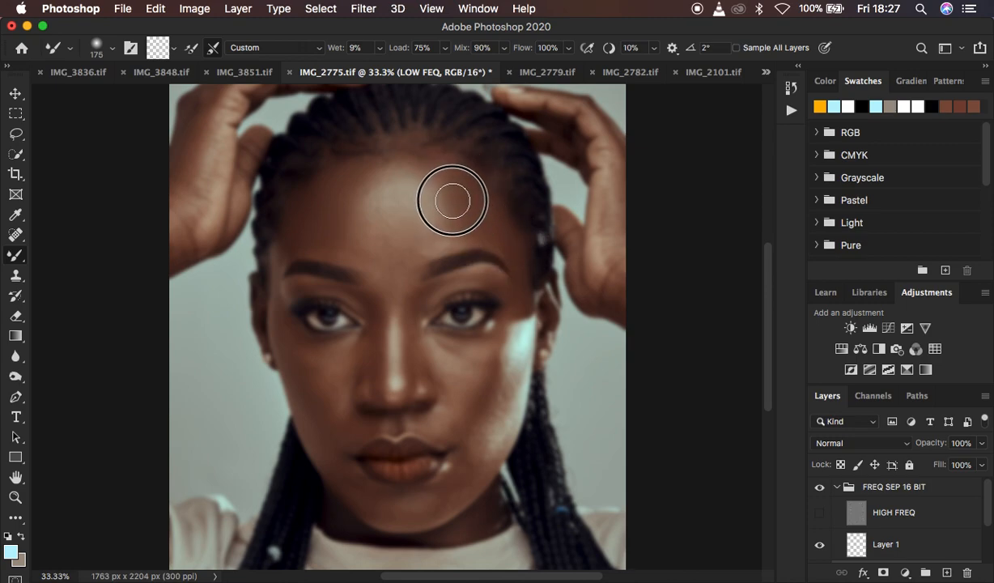
{"action": "mouse_move", "coordinate": [386, 167]}
{"action": "left_mouse_down"}
{"action": "mouse_move", "coordinate": [420, 167]}
{"action": "mouse_move", "coordinate": [458, 226]}
{"action": "left_mouse_up"}
{"action": "mouse_move", "coordinate": [332, 205]}
{"action": "left_mouse_down"}
{"action": "mouse_move", "coordinate": [344, 240]}
{"action": "mouse_move", "coordinate": [307, 220]}
{"action": "mouse_move", "coordinate": [351, 212]}
{"action": "mouse_move", "coordinate": [377, 155]}
{"action": "mouse_move", "coordinate": [384, 161]}
{"action": "mouse_move", "coordinate": [357, 168]}
{"action": "mouse_move", "coordinate": [304, 231]}
{"action": "mouse_move", "coordinate": [353, 250]}
{"action": "mouse_move", "coordinate": [339, 220]}
{"action": "mouse_move", "coordinate": [344, 192]}
{"action": "mouse_move", "coordinate": [391, 165]}
{"action": "mouse_move", "coordinate": [450, 204]}
{"action": "mouse_move", "coordinate": [443, 233]}
{"action": "mouse_move", "coordinate": [337, 233]}
{"action": "mouse_move", "coordinate": [388, 260]}
{"action": "mouse_move", "coordinate": [356, 201]}
{"action": "mouse_move", "coordinate": [395, 182]}
{"action": "mouse_move", "coordinate": [450, 186]}
{"action": "mouse_move", "coordinate": [447, 223]}
{"action": "mouse_move", "coordinate": [425, 234]}
{"action": "mouse_move", "coordinate": [350, 221]}
{"action": "mouse_move", "coordinate": [390, 250]}
{"action": "mouse_move", "coordinate": [461, 215]}
{"action": "mouse_move", "coordinate": [441, 230]}
{"action": "mouse_move", "coordinate": [407, 231]}
{"action": "mouse_move", "coordinate": [399, 195]}
{"action": "mouse_move", "coordinate": [364, 168]}
{"action": "mouse_move", "coordinate": [356, 193]}
{"action": "mouse_move", "coordinate": [378, 238]}
{"action": "mouse_move", "coordinate": [370, 173]}
{"action": "mouse_move", "coordinate": [390, 166]}
{"action": "mouse_move", "coordinate": [449, 203]}
{"action": "mouse_move", "coordinate": [437, 228]}
{"action": "left_mouse_up"}
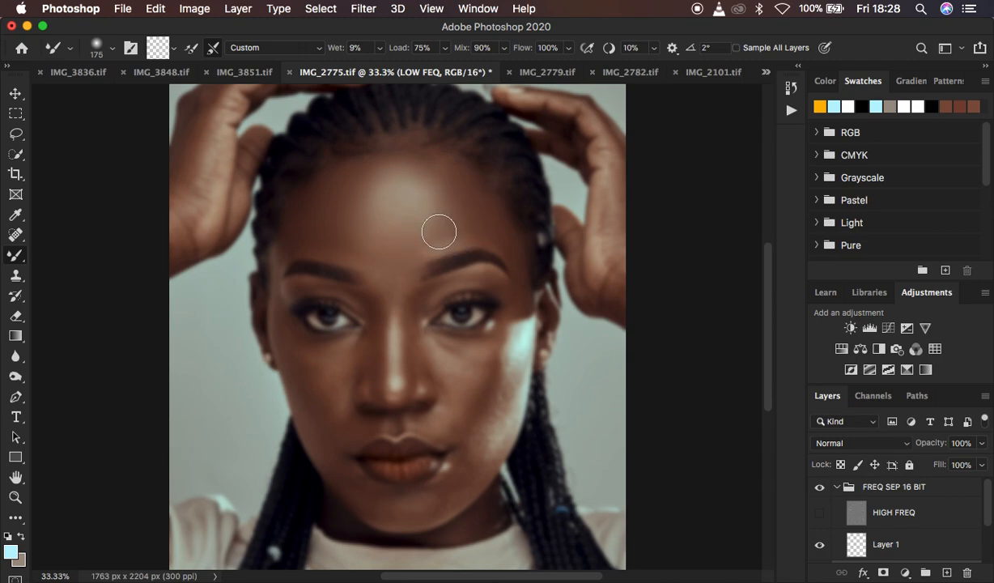
{"action": "mouse_move", "coordinate": [338, 204]}
{"action": "left_mouse_down"}
{"action": "mouse_move", "coordinate": [367, 246]}
{"action": "mouse_move", "coordinate": [311, 221]}
{"action": "left_mouse_up"}
Reduce the Mixer Brush to 125 px and smooth the skin above the image's right eyebrow out to the temple.
{"action": "key", "text": "bracketleft"}
{"action": "key", "text": "bracketleft"}
{"action": "mouse_move", "coordinate": [445, 229]}
{"action": "left_mouse_down"}
{"action": "mouse_move", "coordinate": [437, 233]}
{"action": "mouse_move", "coordinate": [517, 244]}
{"action": "left_mouse_up"}
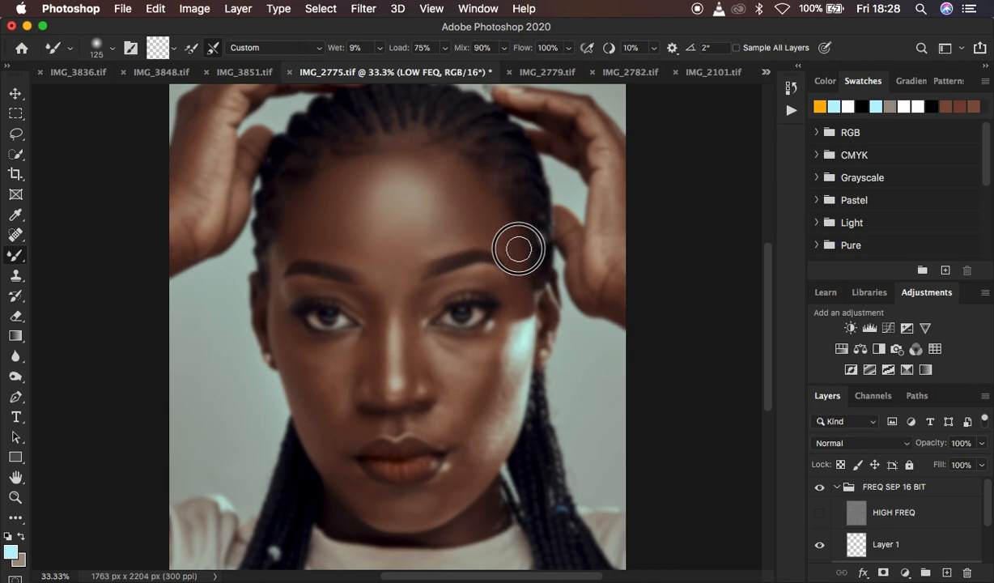
Blend the under-eye and cheek areas on both sides of the face with the Mixer Brush at 125 to 175 px.
{"action": "mouse_move", "coordinate": [450, 362]}
{"action": "left_mouse_down"}
{"action": "mouse_move", "coordinate": [450, 372]}
{"action": "mouse_move", "coordinate": [473, 364]}
{"action": "mouse_move", "coordinate": [443, 355]}
{"action": "mouse_move", "coordinate": [488, 359]}
{"action": "mouse_move", "coordinate": [440, 352]}
{"action": "left_mouse_up"}
{"action": "mouse_move", "coordinate": [332, 353]}
{"action": "left_mouse_down"}
{"action": "mouse_move", "coordinate": [333, 381]}
{"action": "mouse_move", "coordinate": [319, 356]}
{"action": "mouse_move", "coordinate": [352, 342]}
{"action": "mouse_move", "coordinate": [352, 352]}
{"action": "mouse_move", "coordinate": [306, 349]}
{"action": "mouse_move", "coordinate": [322, 364]}
{"action": "mouse_move", "coordinate": [349, 364]}
{"action": "mouse_move", "coordinate": [353, 352]}
{"action": "mouse_move", "coordinate": [335, 384]}
{"action": "left_mouse_up"}
{"action": "key", "text": "bracketright"}
{"action": "key", "text": "bracketright"}
{"action": "mouse_move", "coordinate": [290, 338]}
{"action": "left_mouse_down"}
{"action": "mouse_move", "coordinate": [326, 412]}
{"action": "mouse_move", "coordinate": [302, 385]}
{"action": "left_mouse_up"}
{"action": "mouse_move", "coordinate": [458, 376]}
{"action": "left_mouse_down"}
{"action": "mouse_move", "coordinate": [493, 350]}
{"action": "mouse_move", "coordinate": [473, 416]}
{"action": "mouse_move", "coordinate": [480, 380]}
{"action": "mouse_move", "coordinate": [479, 404]}
{"action": "left_mouse_up"}
{"action": "key", "text": "bracketleft"}
{"action": "key", "text": "bracketleft"}
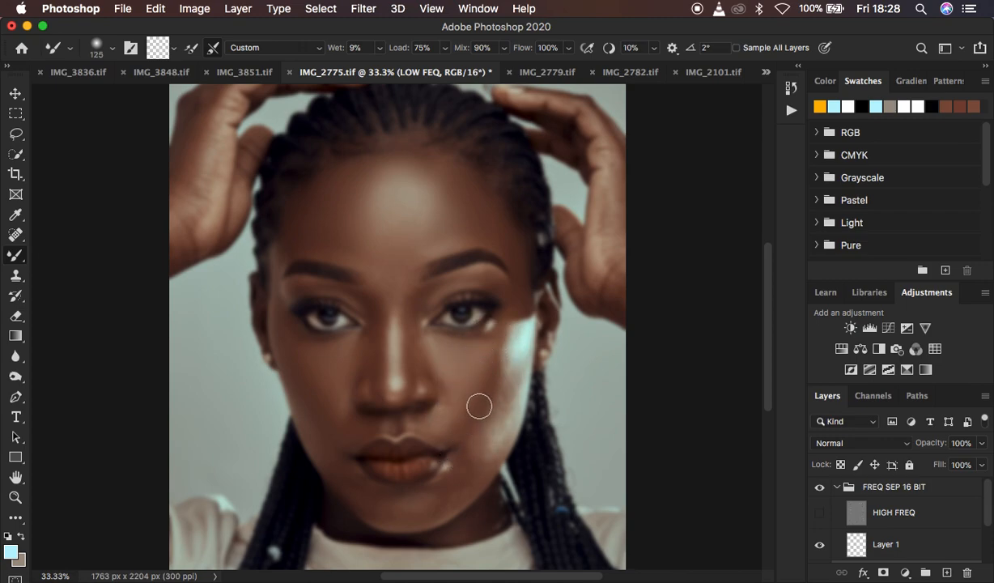
Blend remaining forehead patches, the image's right cheek and the skin beside the mouth, adjusting the Mixer Brush size.
{"action": "key", "text": "bracketright"}
{"action": "key", "text": "bracketright"}
{"action": "left_click_drag", "start_coordinate": [432, 183], "coordinate": [435, 188]}
{"action": "mouse_move", "coordinate": [470, 328]}
{"action": "left_mouse_down"}
{"action": "mouse_move", "coordinate": [477, 351]}
{"action": "mouse_move", "coordinate": [453, 449]}
{"action": "left_mouse_up"}
{"action": "key", "text": "bracketleft"}
{"action": "key", "text": "bracketleft"}
{"action": "mouse_move", "coordinate": [348, 477]}
{"action": "left_mouse_down"}
{"action": "mouse_move", "coordinate": [367, 503]}
{"action": "mouse_move", "coordinate": [329, 445]}
{"action": "mouse_move", "coordinate": [346, 404]}
{"action": "left_mouse_up"}
Smooth the nose bridge and the skin between the eyebrows with a smaller Mixer Brush, and show the HIGH FREQ layer again.
{"action": "key", "text": "bracketleft"}
{"action": "key", "text": "bracketleft"}
{"action": "key", "text": "bracketleft"}
{"action": "mouse_move", "coordinate": [356, 320]}
{"action": "left_mouse_down"}
{"action": "mouse_move", "coordinate": [356, 295]}
{"action": "mouse_move", "coordinate": [364, 353]}
{"action": "mouse_move", "coordinate": [372, 343]}
{"action": "mouse_move", "coordinate": [368, 292]}
{"action": "mouse_move", "coordinate": [356, 283]}
{"action": "left_mouse_up"}
{"action": "key", "text": "bracketright"}
{"action": "mouse_move", "coordinate": [410, 314]}
{"action": "left_mouse_down"}
{"action": "mouse_move", "coordinate": [410, 343]}
{"action": "mouse_move", "coordinate": [415, 320]}
{"action": "mouse_move", "coordinate": [396, 306]}
{"action": "left_mouse_up"}
{"action": "mouse_move", "coordinate": [366, 269]}
{"action": "left_mouse_down"}
{"action": "mouse_move", "coordinate": [386, 296]}
{"action": "mouse_move", "coordinate": [374, 276]}
{"action": "mouse_move", "coordinate": [402, 289]}
{"action": "mouse_move", "coordinate": [370, 266]}
{"action": "mouse_move", "coordinate": [393, 279]}
{"action": "mouse_move", "coordinate": [409, 266]}
{"action": "left_mouse_up"}
{"action": "left_click", "coordinate": [820, 512]}
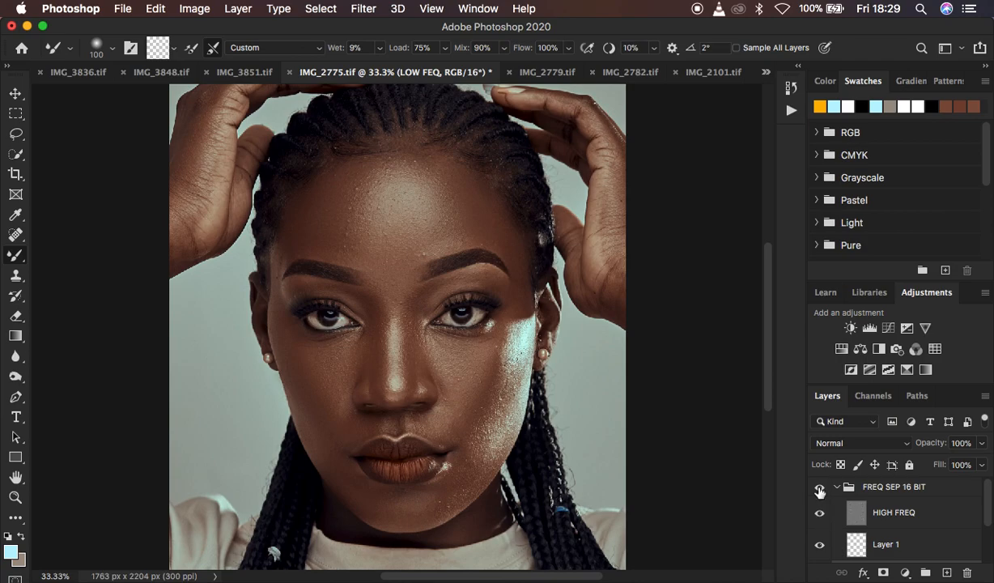
Compare the portrait before and after smoothing by toggling the visibility of the FREQ SEP 16 BIT group.
{"action": "left_click", "coordinate": [820, 489]}
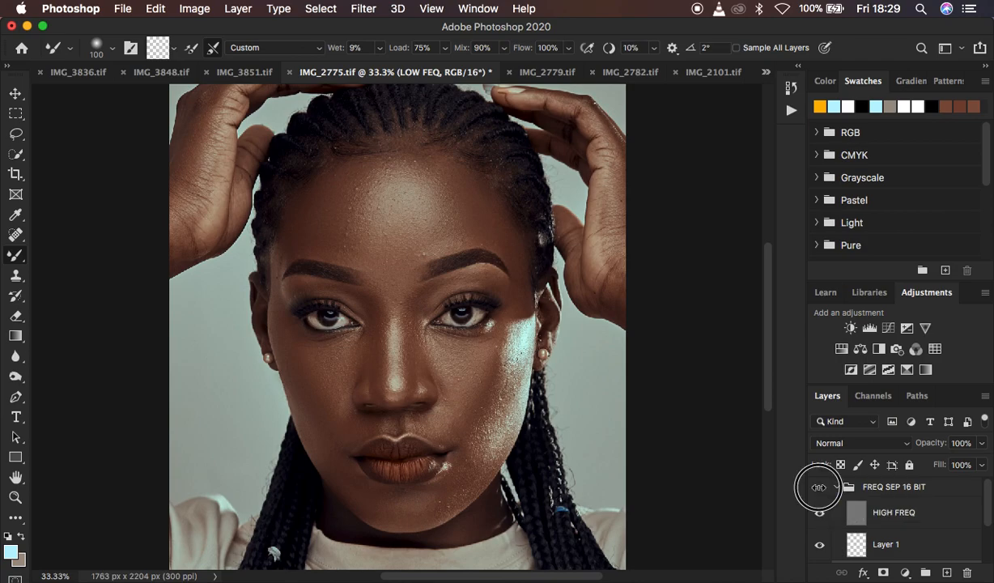
{"action": "left_click", "coordinate": [819, 490]}
{"action": "left_click", "coordinate": [819, 489]}
{"action": "left_click", "coordinate": [820, 490]}
{"action": "left_click", "coordinate": [820, 490]}
{"action": "left_click", "coordinate": [820, 489]}
{"action": "left_click", "coordinate": [820, 489]}
{"action": "left_click", "coordinate": [820, 489]}
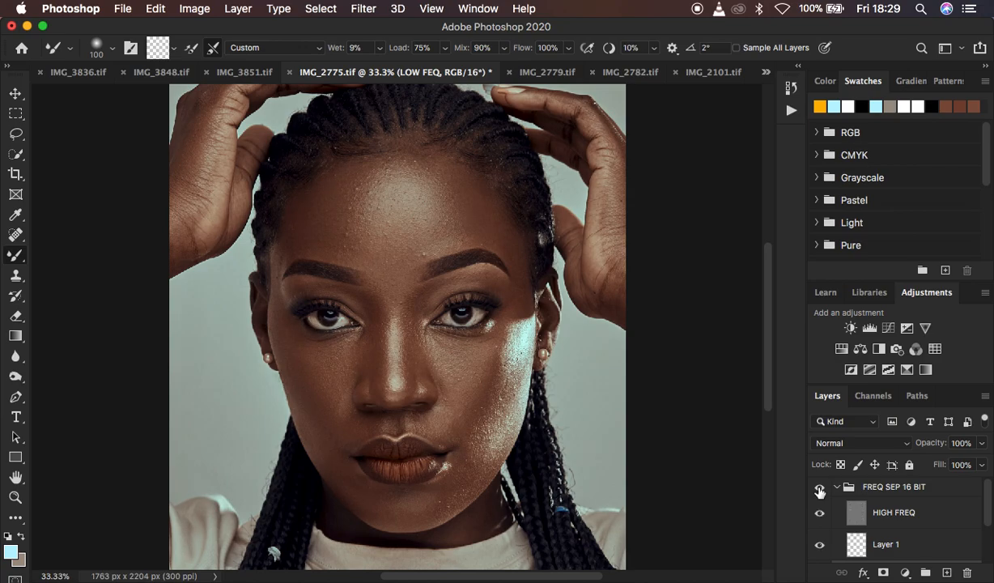
{"action": "left_click", "coordinate": [819, 488]}
{"action": "left_click", "coordinate": [818, 487]}
{"action": "left_click", "coordinate": [818, 491]}
{"action": "left_click", "coordinate": [819, 491]}
{"action": "left_click", "coordinate": [819, 491]}
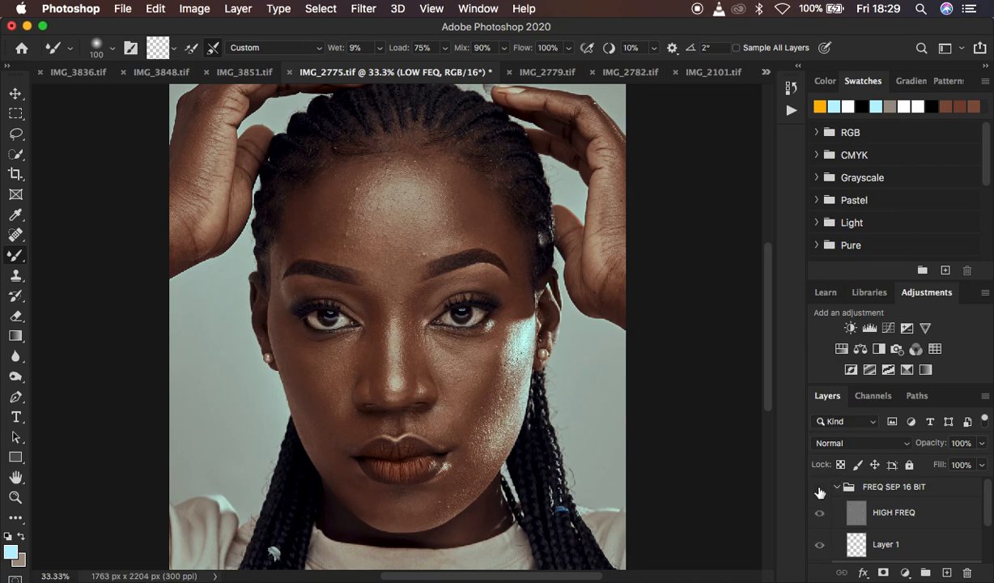
{"action": "left_click", "coordinate": [819, 491]}
{"action": "left_click", "coordinate": [819, 491]}
{"action": "left_click", "coordinate": [819, 491]}
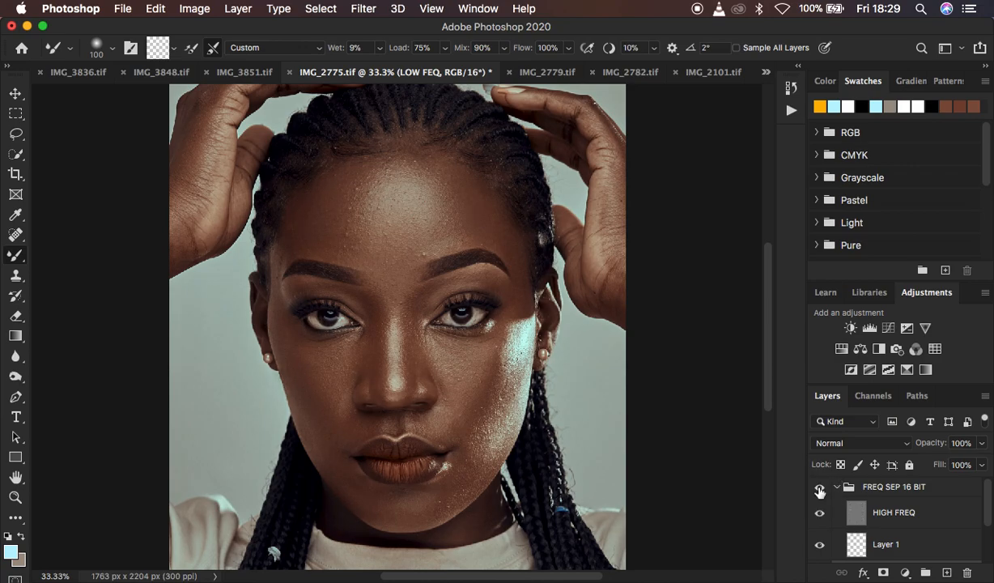
{"action": "key", "text": "super+minus"}
{"action": "key", "text": "super+minus"}
{"action": "key", "text": "super+plus"}
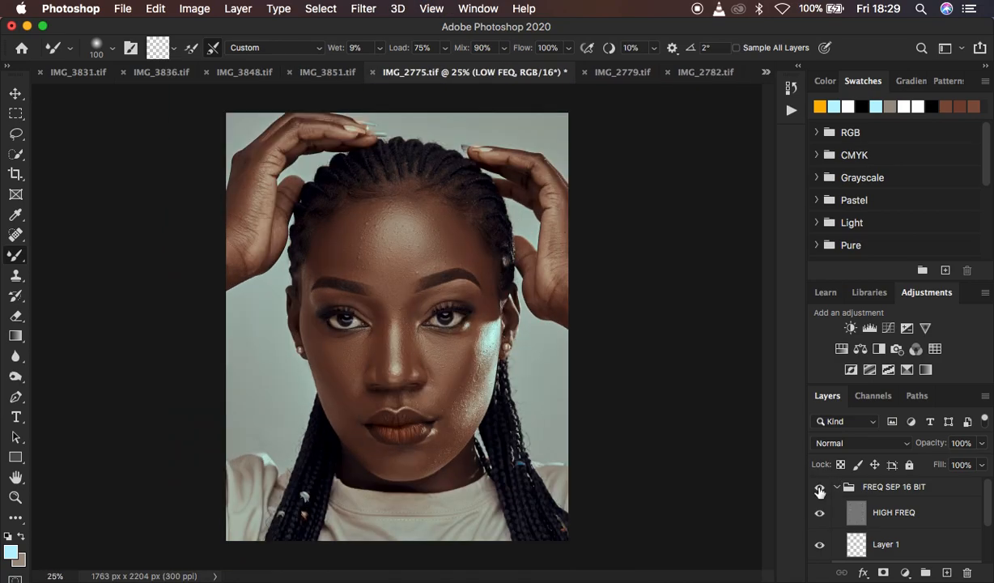
{"action": "left_click", "coordinate": [818, 491]}
{"action": "left_click", "coordinate": [818, 491]}
Draw a Lasso selection around the forehead, following the hairline and dipping between the eyebrows.
{"action": "left_click", "coordinate": [15, 134]}
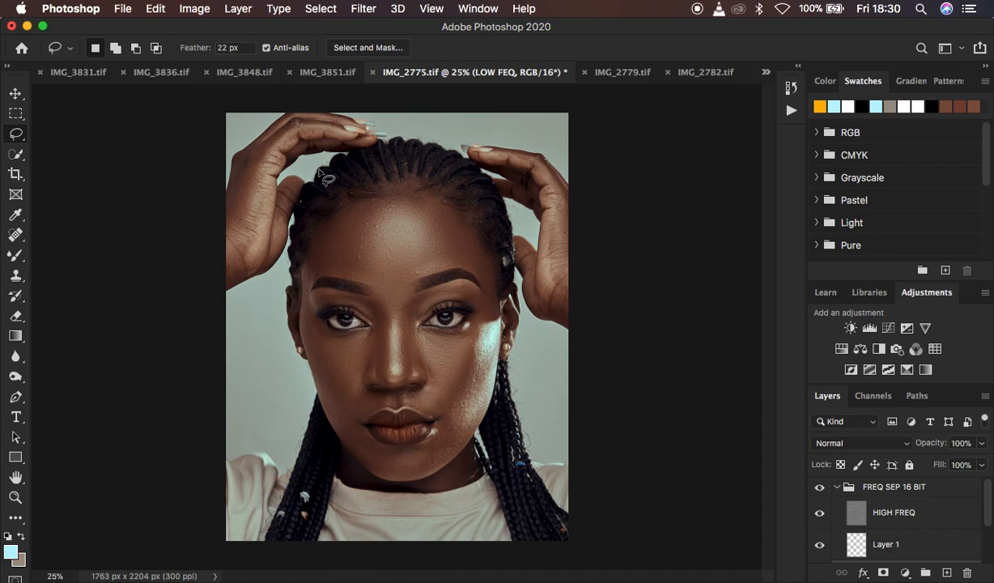
{"action": "key", "text": "super+plus"}
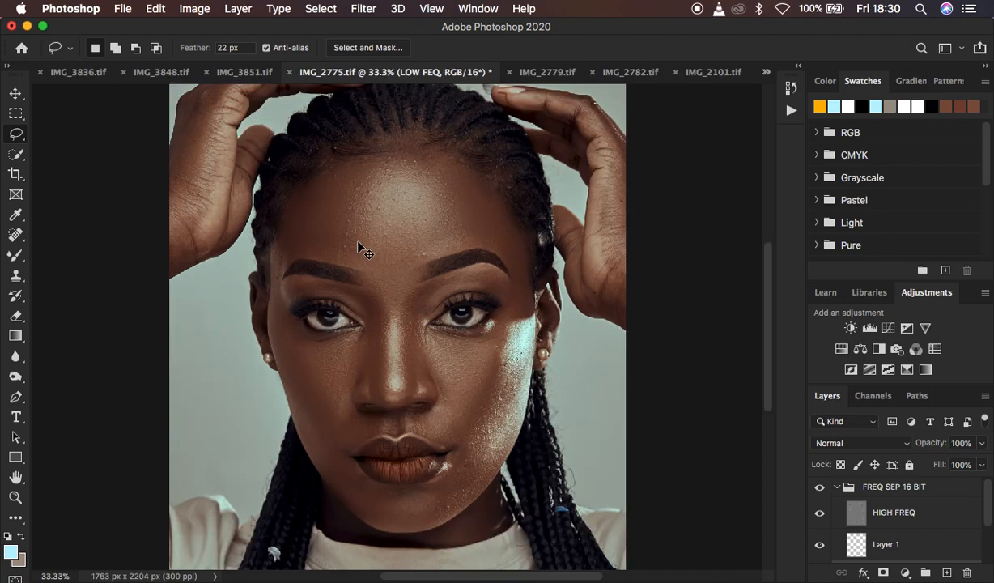
{"action": "mouse_move", "coordinate": [289, 210]}
{"action": "left_mouse_down"}
{"action": "mouse_move", "coordinate": [365, 157]}
{"action": "mouse_move", "coordinate": [454, 172]}
{"action": "mouse_move", "coordinate": [492, 194]}
{"action": "mouse_move", "coordinate": [523, 259]}
{"action": "mouse_move", "coordinate": [521, 280]}
{"action": "mouse_move", "coordinate": [490, 250]}
{"action": "mouse_move", "coordinate": [465, 249]}
{"action": "mouse_move", "coordinate": [415, 270]}
{"action": "mouse_move", "coordinate": [388, 298]}
{"action": "mouse_move", "coordinate": [370, 270]}
{"action": "mouse_move", "coordinate": [302, 256]}
{"action": "mouse_move", "coordinate": [277, 265]}
{"action": "mouse_move", "coordinate": [282, 212]}
{"action": "left_mouse_up"}
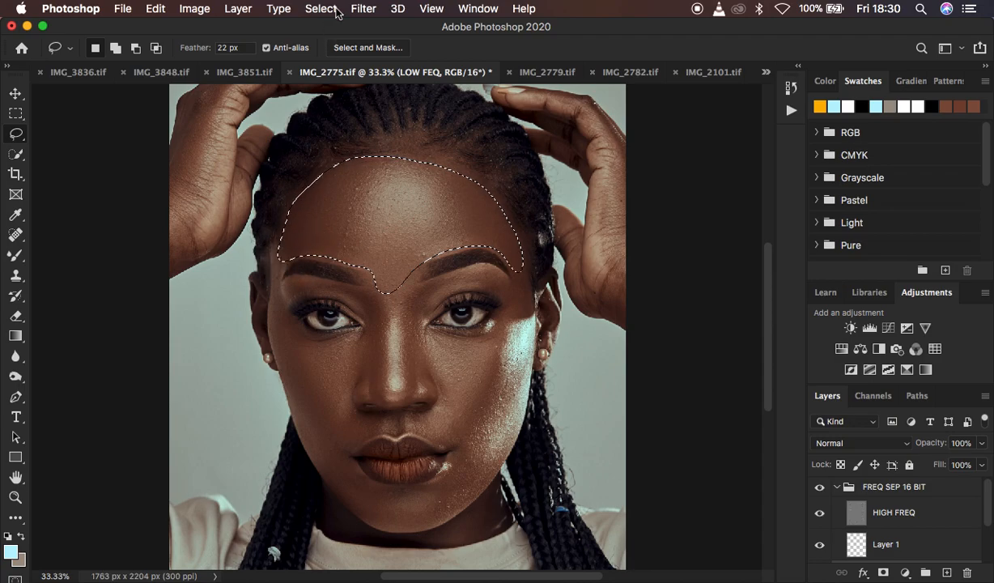
Apply a Gaussian Blur with a 21-pixel radius to the selected forehead and deselect it.
{"action": "left_click", "coordinate": [364, 9]}
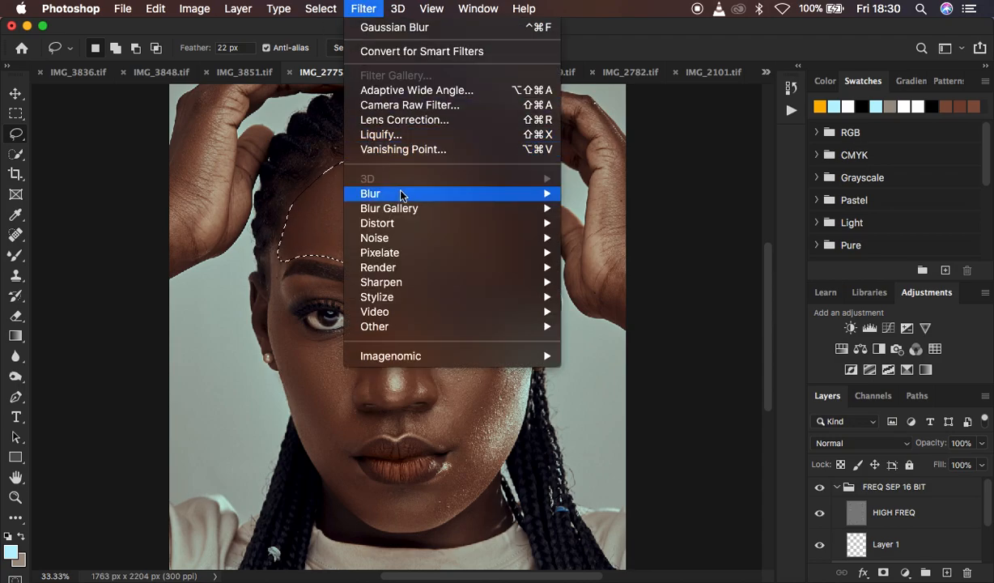
{"action": "mouse_move", "coordinate": [400, 195]}
{"action": "left_click", "coordinate": [627, 253]}
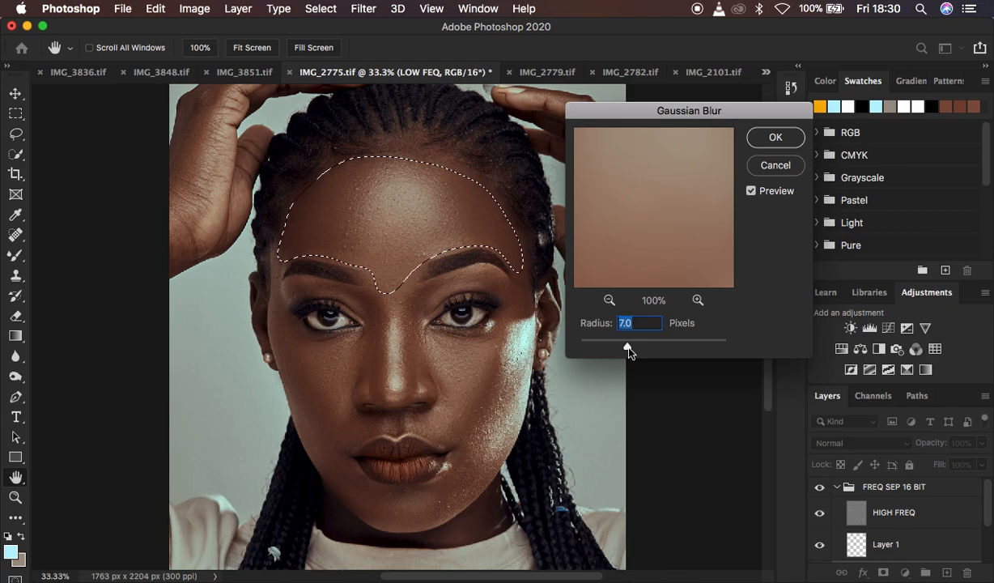
{"action": "left_click_drag", "start_coordinate": [628, 347], "coordinate": [645, 350]}
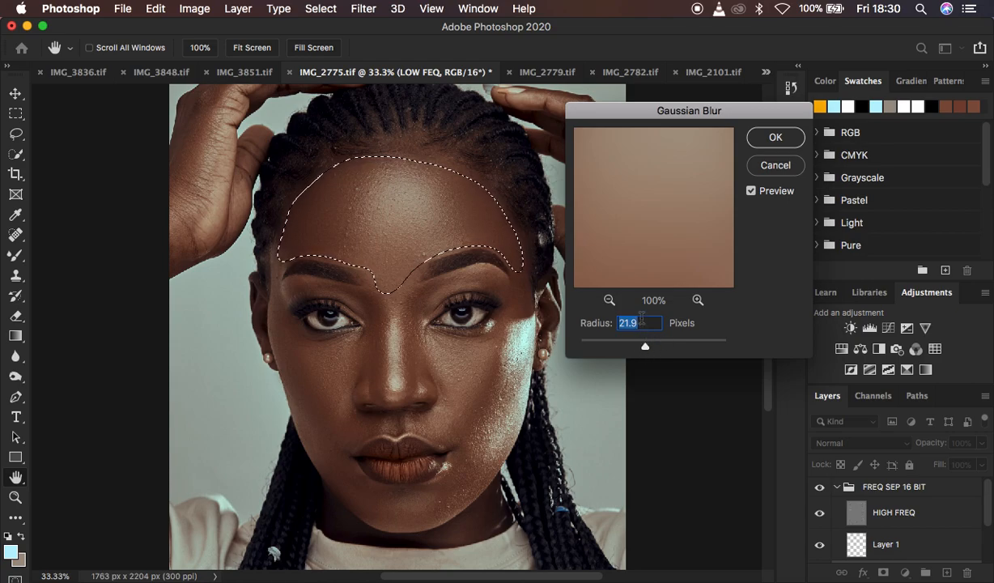
{"action": "type", "text": "7"}
{"action": "left_click", "coordinate": [637, 322]}
{"action": "left_click_drag", "start_coordinate": [638, 322], "coordinate": [612, 322]}
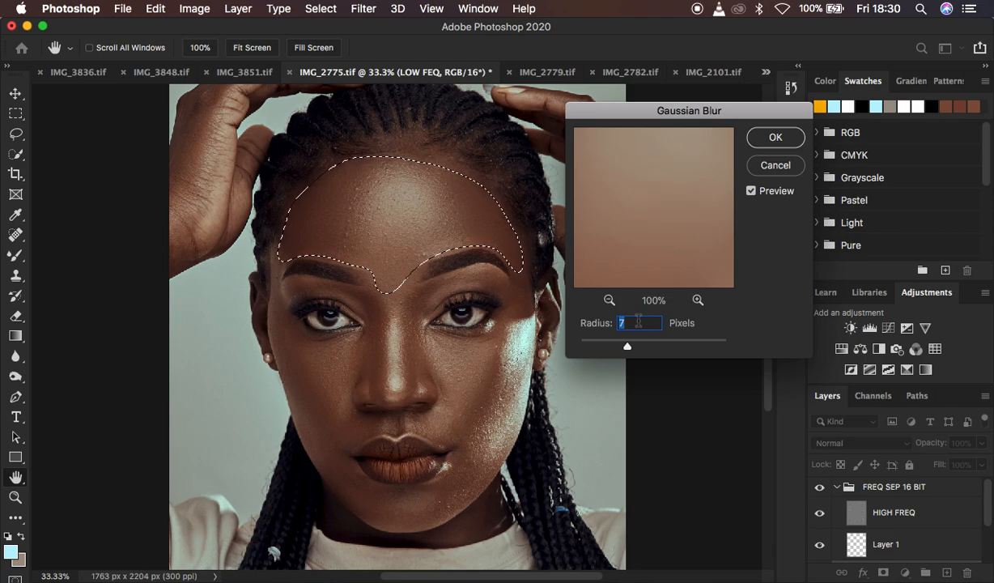
{"action": "type", "text": "21"}
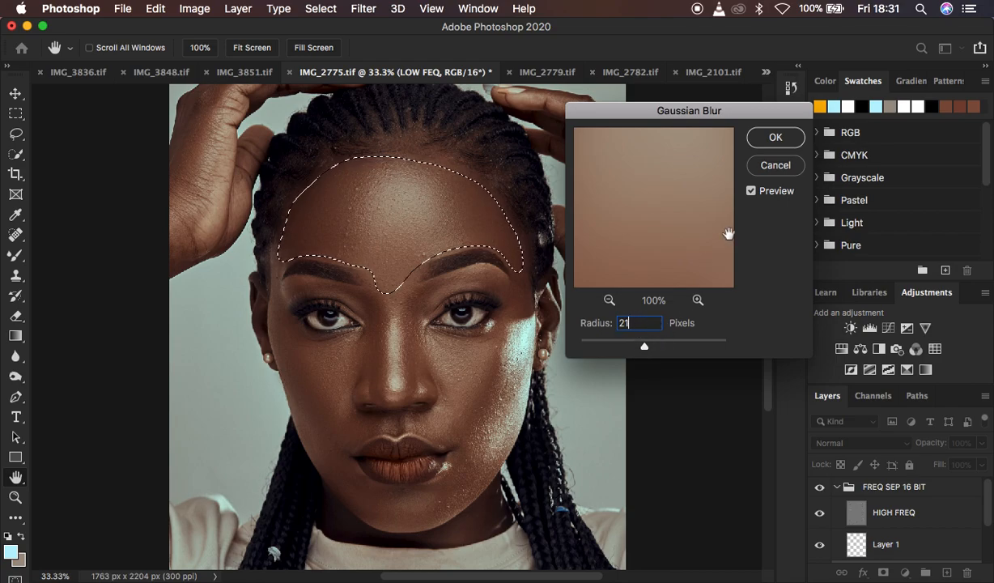
{"action": "left_click", "coordinate": [775, 140]}
{"action": "key", "text": "l"}
{"action": "key", "text": "ctrl+d"}
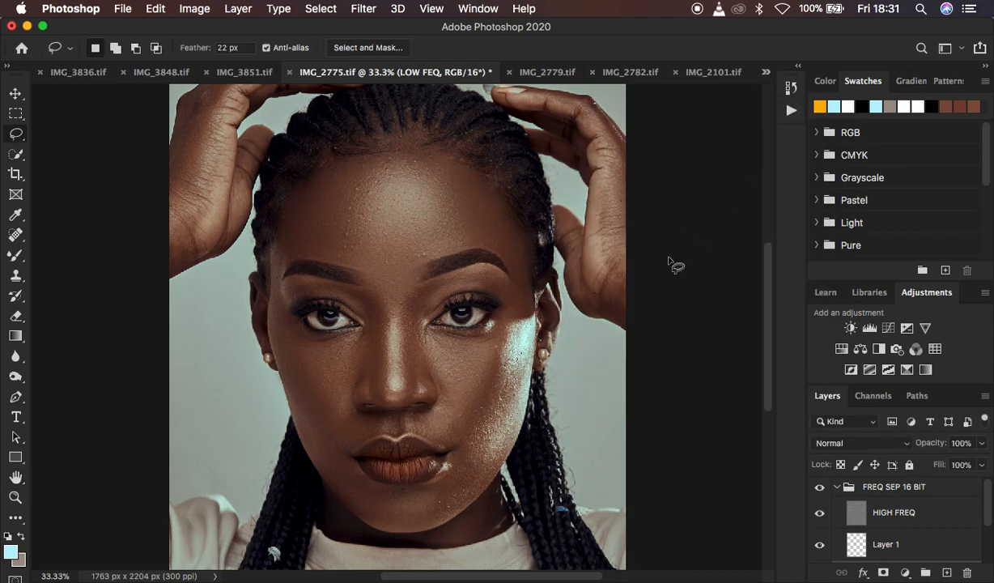
Lasso the image's left cheek below the eye and apply the same Gaussian Blur to it.
{"action": "mouse_move", "coordinate": [281, 322]}
{"action": "left_mouse_down"}
{"action": "mouse_move", "coordinate": [368, 342]}
{"action": "mouse_move", "coordinate": [350, 402]}
{"action": "mouse_move", "coordinate": [311, 411]}
{"action": "mouse_move", "coordinate": [283, 333]}
{"action": "left_mouse_up"}
{"action": "right_click", "coordinate": [314, 378]}
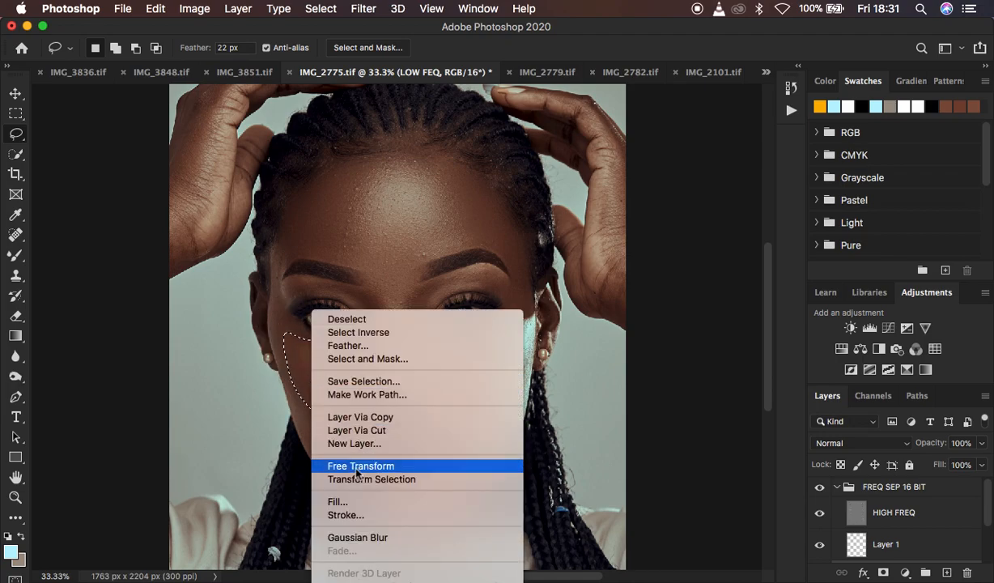
{"action": "left_click", "coordinate": [361, 538]}
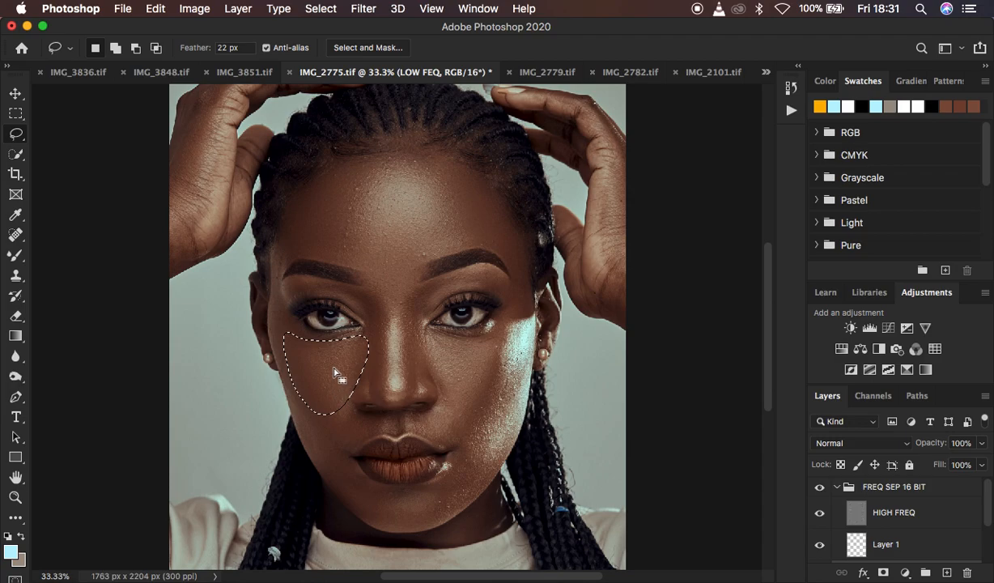
Fade the Gaussian Blur on the selected cheek to 72% opacity and deselect it.
{"action": "right_click", "coordinate": [326, 388]}
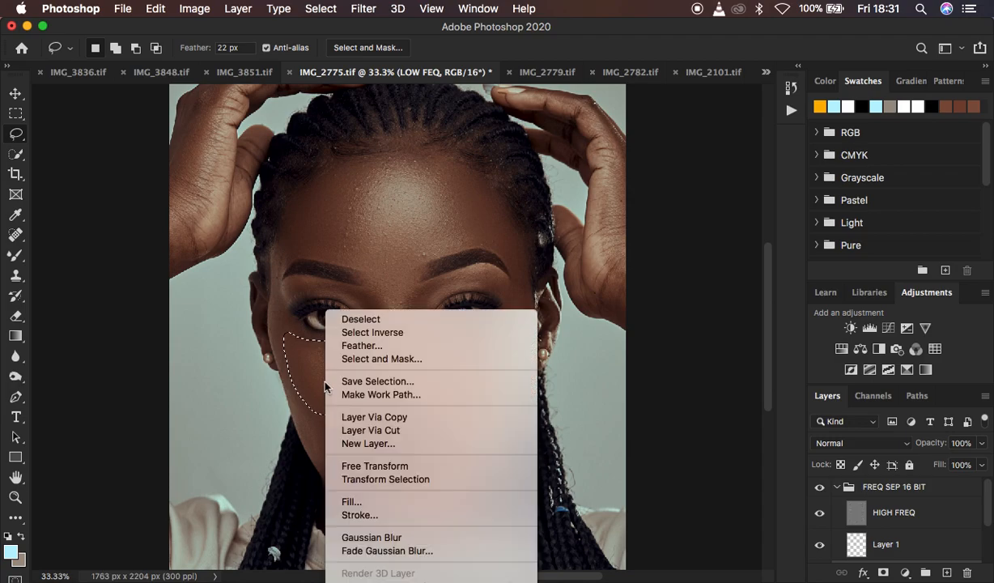
{"action": "left_click", "coordinate": [380, 550]}
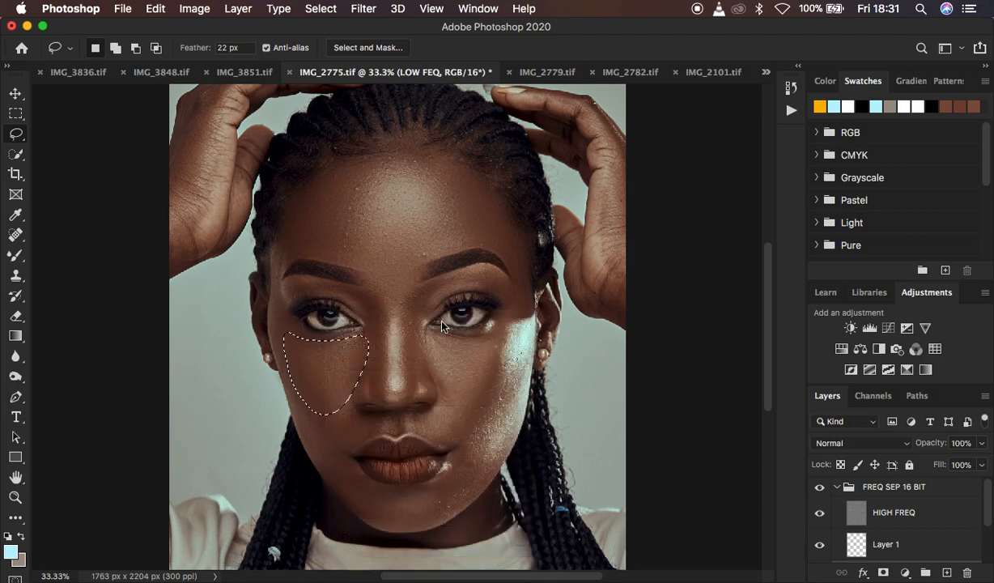
{"action": "left_click", "coordinate": [543, 180]}
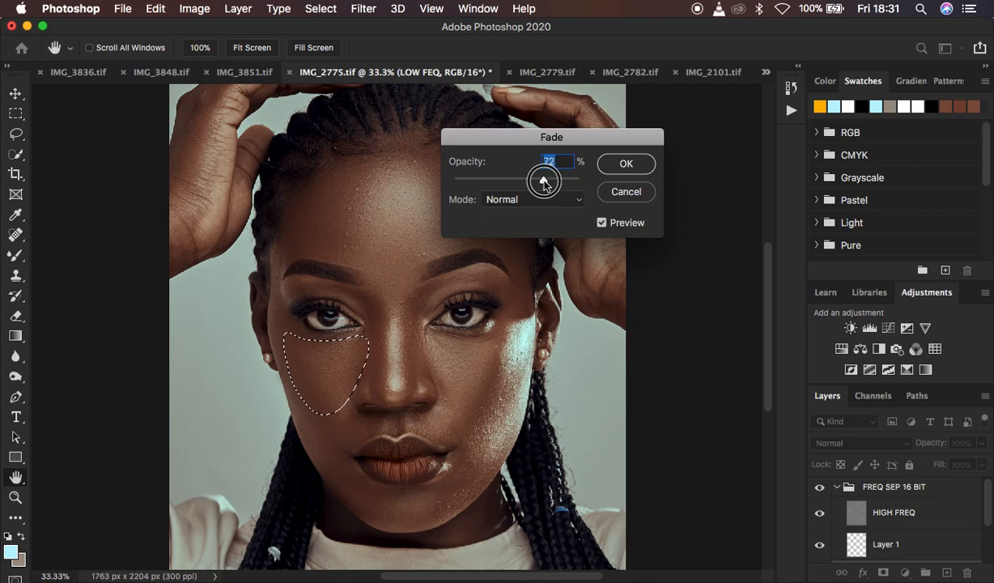
{"action": "left_click", "coordinate": [625, 161]}
{"action": "left_click", "coordinate": [554, 309]}
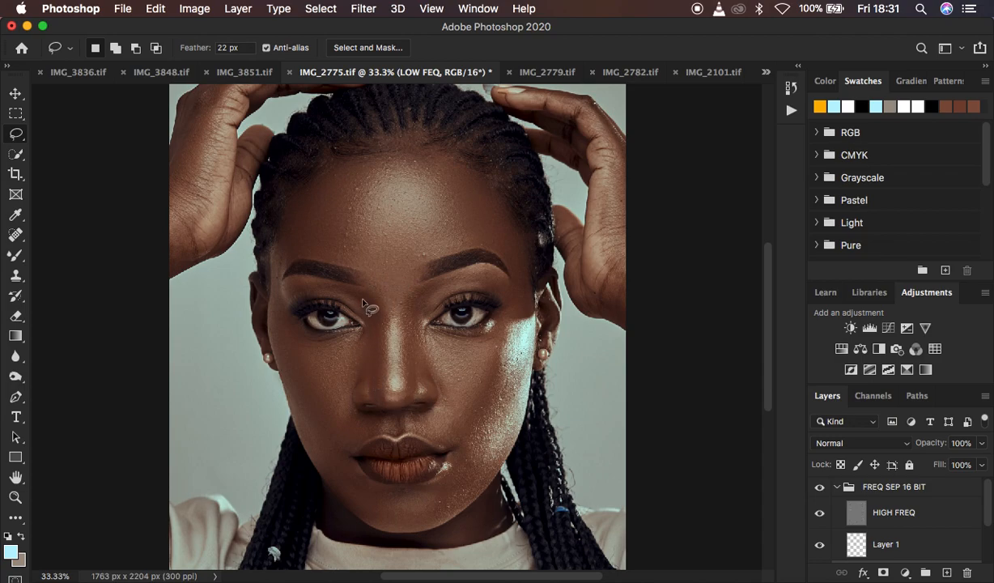
{"action": "mouse_move", "coordinate": [371, 288]}
{"action": "left_mouse_down"}
{"action": "mouse_move", "coordinate": [368, 387]}
{"action": "mouse_move", "coordinate": [381, 397]}
{"action": "mouse_move", "coordinate": [416, 390]}
{"action": "mouse_move", "coordinate": [426, 350]}
{"action": "mouse_move", "coordinate": [399, 296]}
{"action": "left_mouse_up"}
{"action": "right_click", "coordinate": [398, 309]}
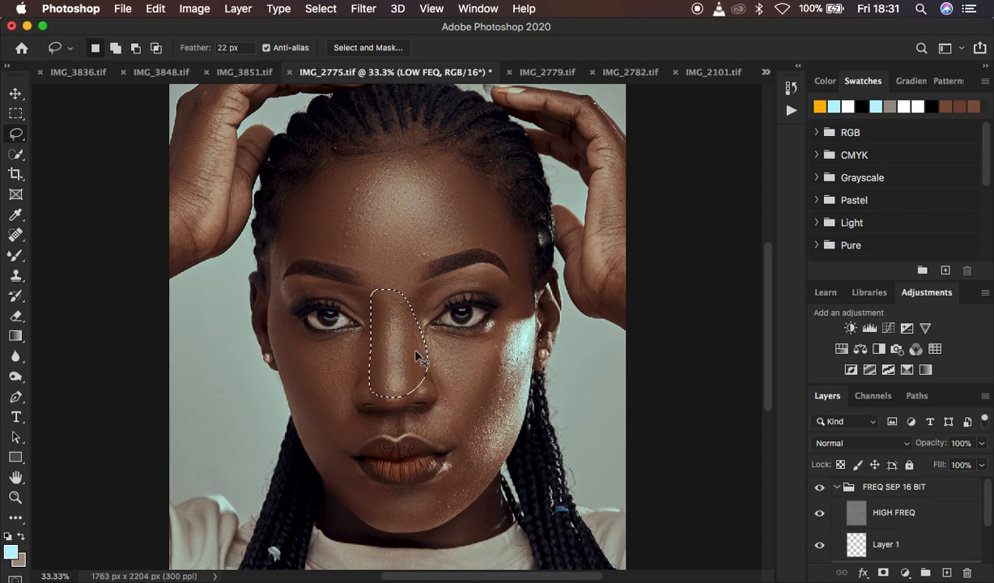
{"action": "key", "text": "super+z"}
{"action": "left_click", "coordinate": [507, 348]}
Lasso the shaded strip along the image's left side of the nose and apply the Gaussian Blur.
{"action": "mouse_move", "coordinate": [357, 291]}
{"action": "left_mouse_down"}
{"action": "mouse_move", "coordinate": [384, 333]}
{"action": "mouse_move", "coordinate": [373, 394]}
{"action": "mouse_move", "coordinate": [355, 362]}
{"action": "mouse_move", "coordinate": [370, 325]}
{"action": "mouse_move", "coordinate": [359, 293]}
{"action": "left_mouse_up"}
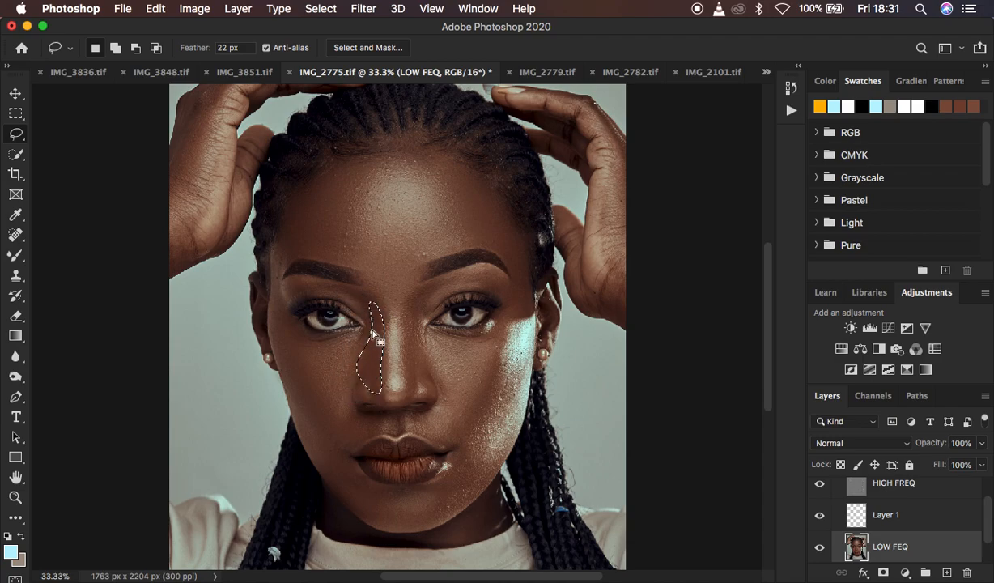
{"action": "right_click", "coordinate": [373, 310]}
{"action": "left_click", "coordinate": [431, 538]}
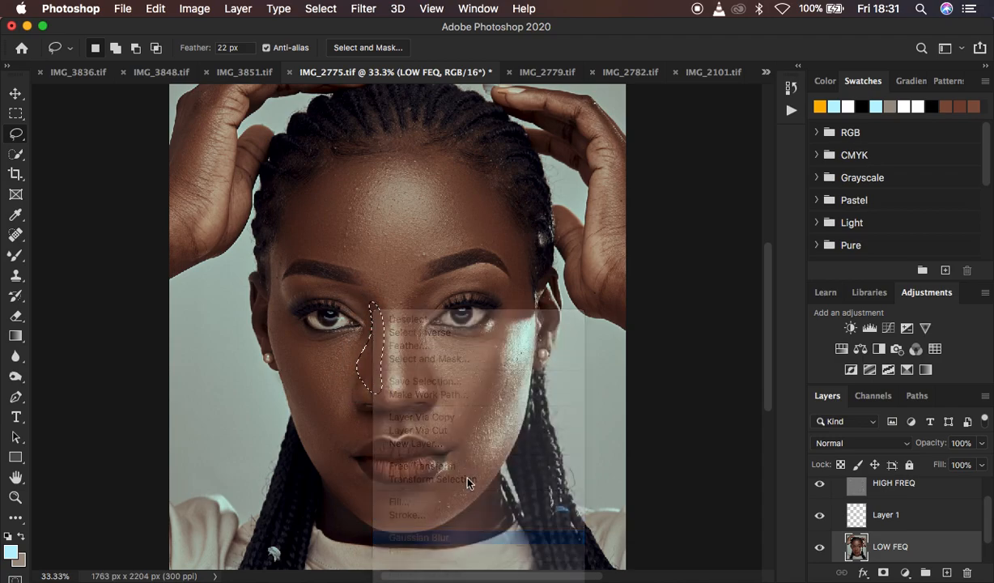
Lasso the strip along the image's right side of the nose, apply the Gaussian Blur and deselect it.
{"action": "mouse_move", "coordinate": [417, 298]}
{"action": "left_mouse_down"}
{"action": "mouse_move", "coordinate": [402, 369]}
{"action": "mouse_move", "coordinate": [419, 387]}
{"action": "mouse_move", "coordinate": [441, 367]}
{"action": "mouse_move", "coordinate": [421, 337]}
{"action": "mouse_move", "coordinate": [416, 300]}
{"action": "left_mouse_up"}
{"action": "right_click", "coordinate": [420, 310]}
{"action": "left_click", "coordinate": [487, 537]}
{"action": "key", "text": "ctrl+d"}
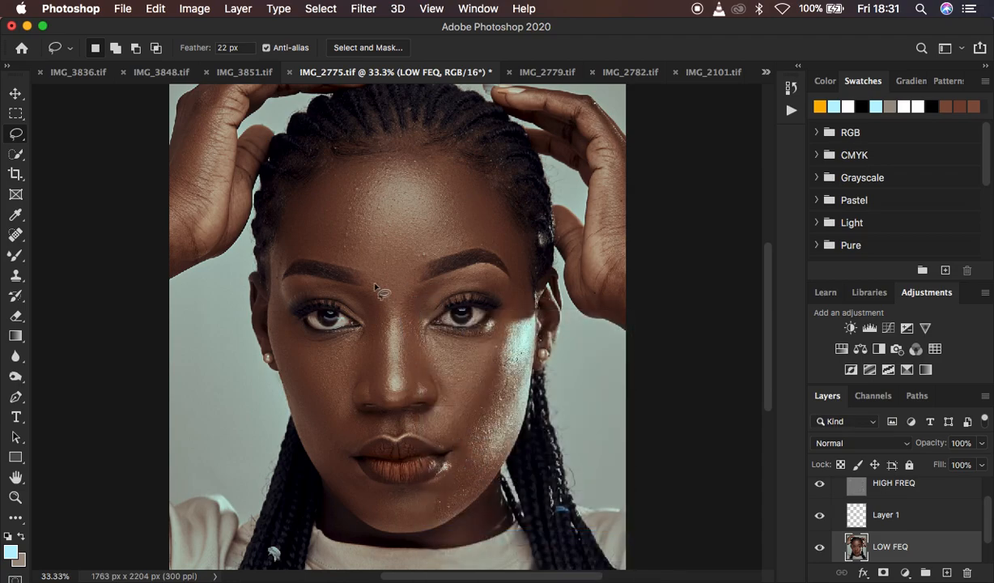
Lasso the narrow highlight down the nose bridge and apply the Gaussian Blur.
{"action": "mouse_move", "coordinate": [388, 388]}
{"action": "left_mouse_down"}
{"action": "mouse_move", "coordinate": [395, 348]}
{"action": "mouse_move", "coordinate": [393, 390]}
{"action": "left_mouse_up"}
{"action": "right_click", "coordinate": [398, 311]}
{"action": "left_click", "coordinate": [457, 536]}
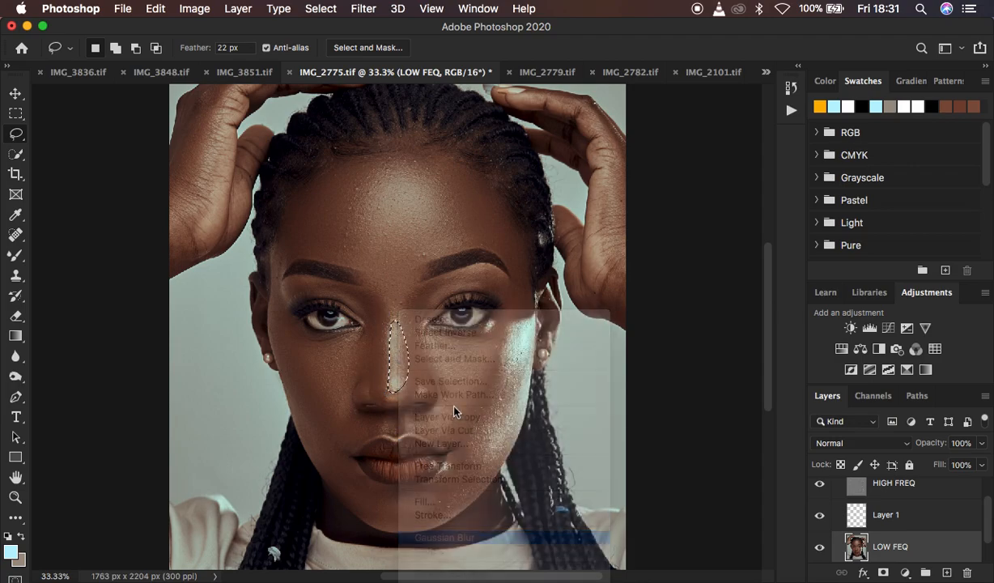
Fade the Gaussian Blur on the nose-bridge highlight to 6% opacity and deselect it.
{"action": "right_click", "coordinate": [402, 367]}
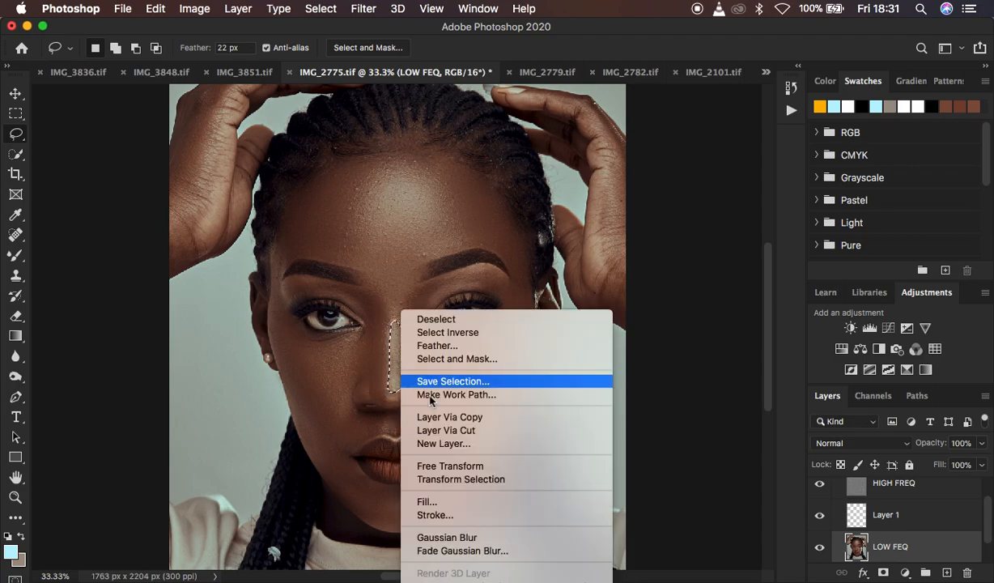
{"action": "left_click", "coordinate": [485, 552]}
{"action": "left_click_drag", "start_coordinate": [530, 179], "coordinate": [461, 182]}
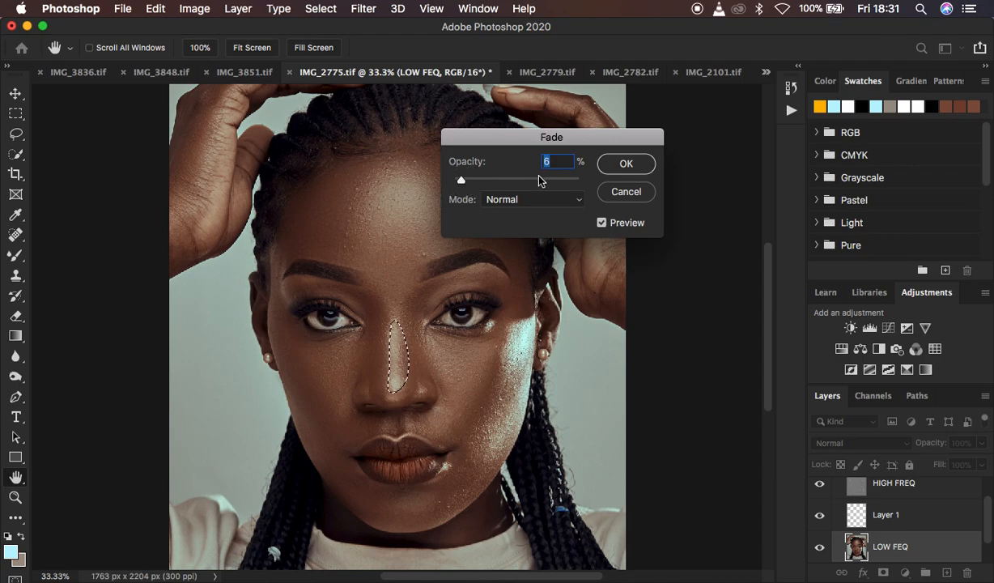
{"action": "left_click", "coordinate": [623, 165]}
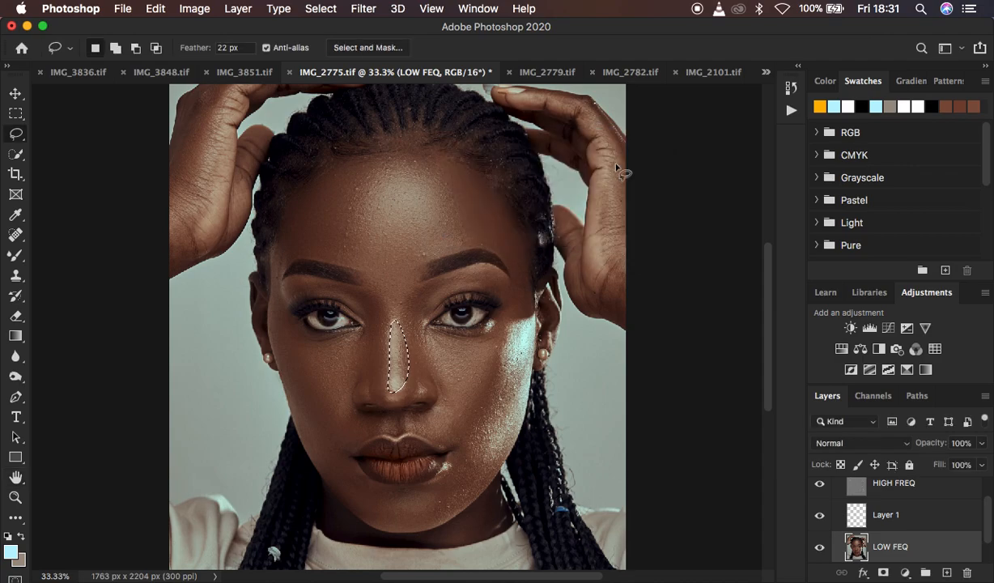
{"action": "key", "text": "super+d"}
Check the whole portrait before and after the retouch by switching the FREQ SEP 16 BIT group off and on.
{"action": "key", "text": "super+minus"}
{"action": "key", "text": "super+minus"}
{"action": "key", "text": "super+minus"}
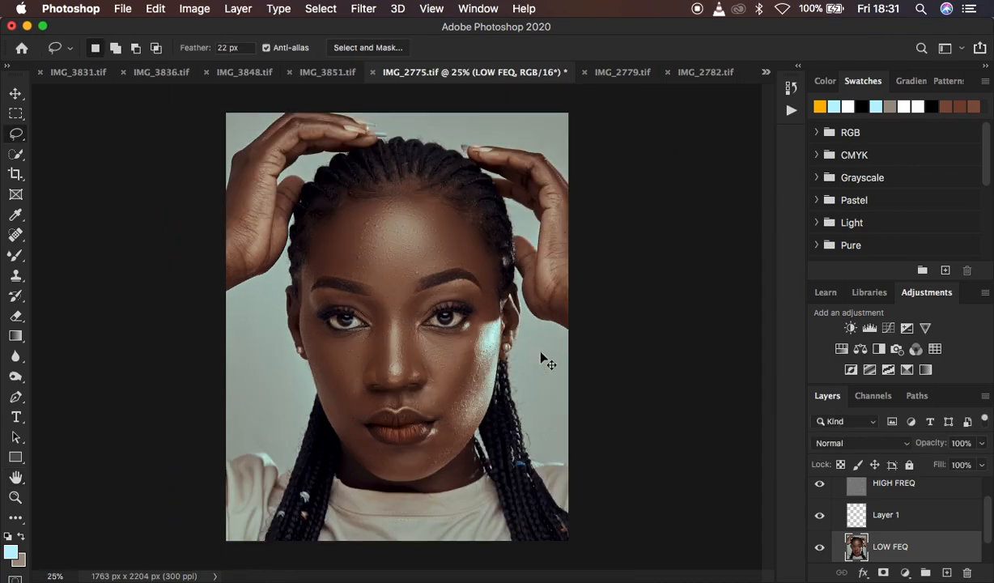
{"action": "key", "text": "super+plus"}
{"action": "key", "text": "super+plus"}
{"action": "scroll", "coordinate": [881, 514], "scroll_direction": "up", "scroll_amount": 2}
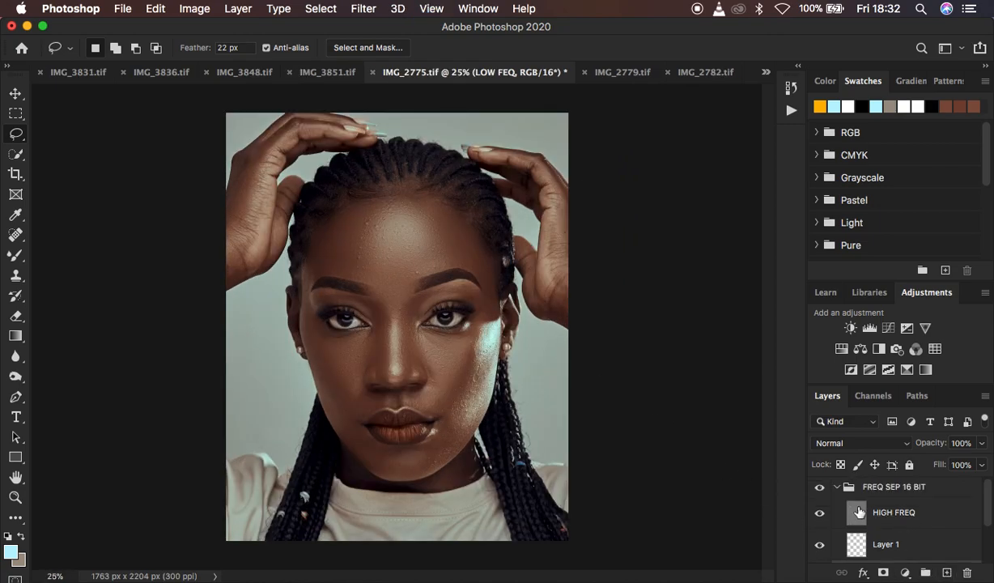
{"action": "left_click", "coordinate": [820, 487]}
{"action": "left_click", "coordinate": [820, 487]}
{"action": "left_click", "coordinate": [820, 488]}
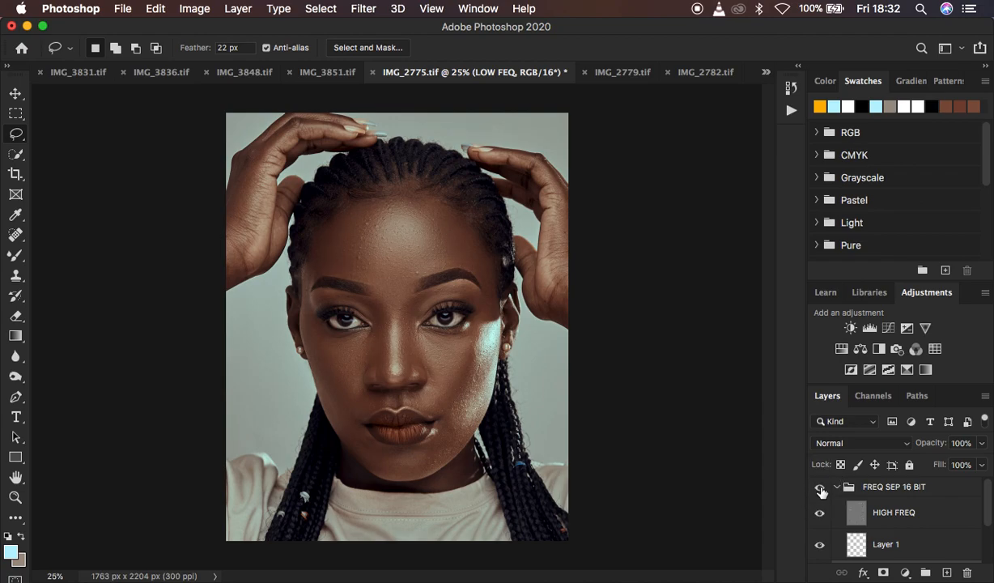